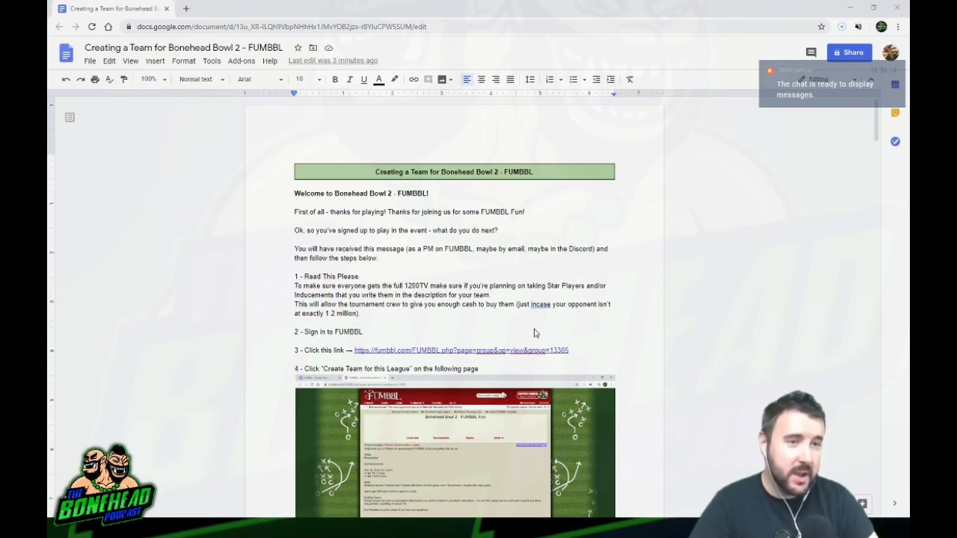
Step: Read the team creation instructions for Bonehead Bowl 2 from the welcome text down to step 4
{"action": "scroll", "coordinate": [524, 324], "scroll_direction": "down", "scroll_amount": 15}
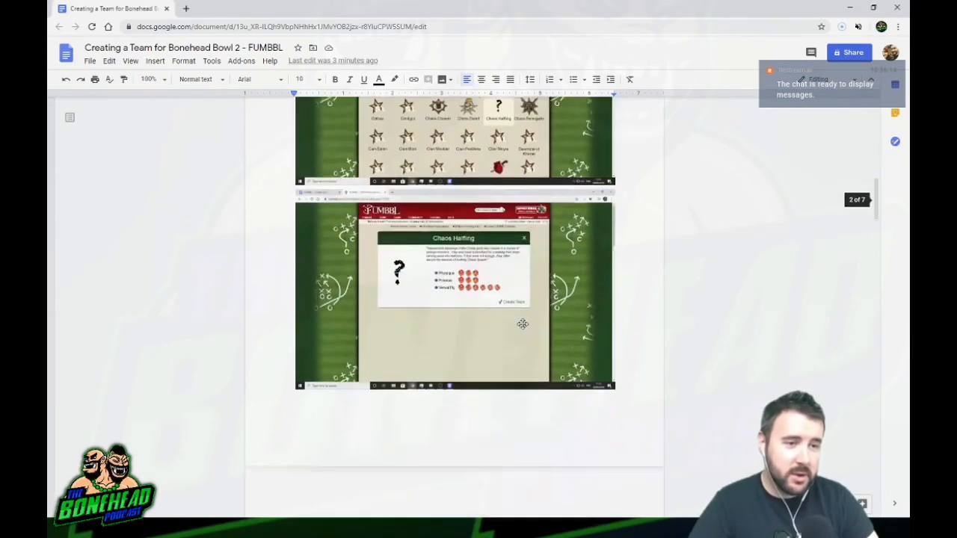
{"action": "scroll", "coordinate": [522, 323], "scroll_direction": "up", "scroll_amount": 15}
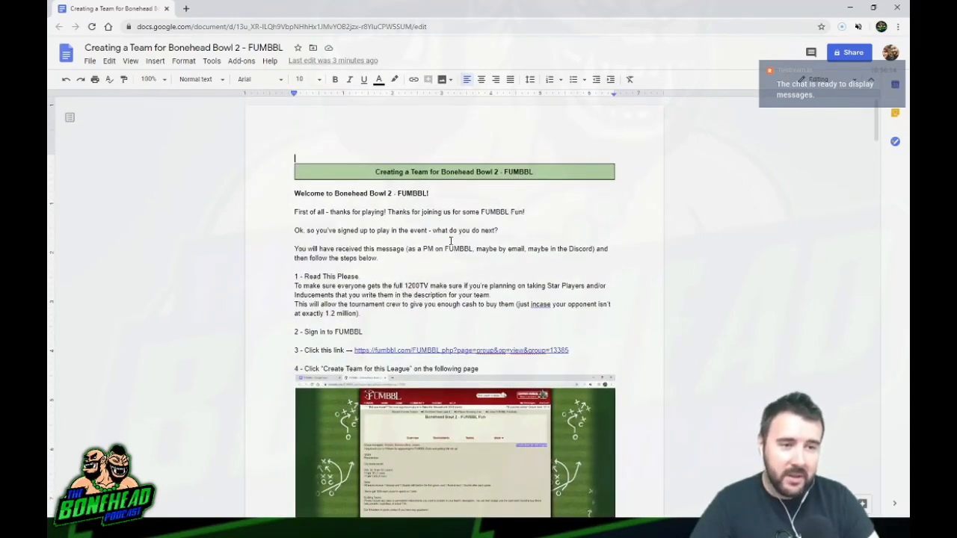
{"action": "scroll", "coordinate": [376, 237], "scroll_direction": "down", "scroll_amount": 1}
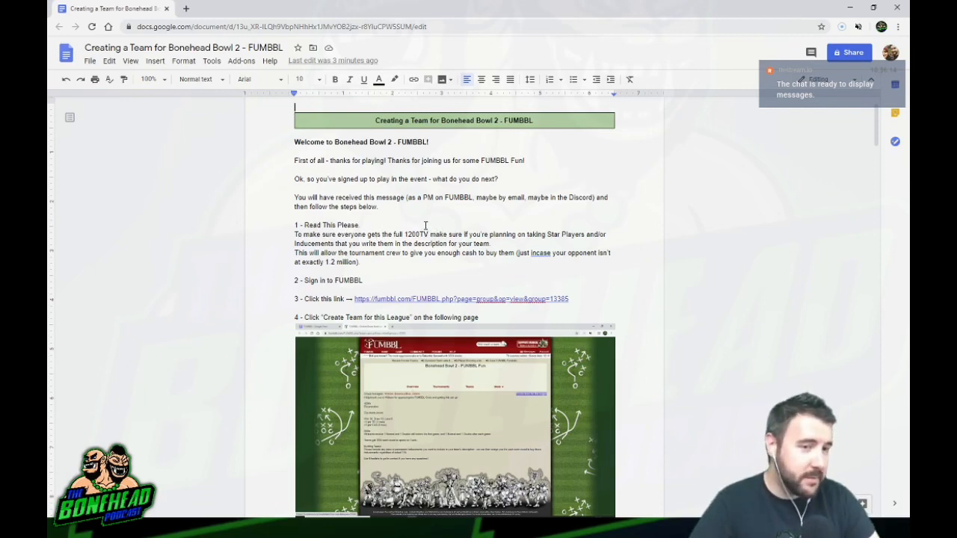
{"action": "double_click", "coordinate": [403, 181]}
{"action": "left_click", "coordinate": [454, 192]}
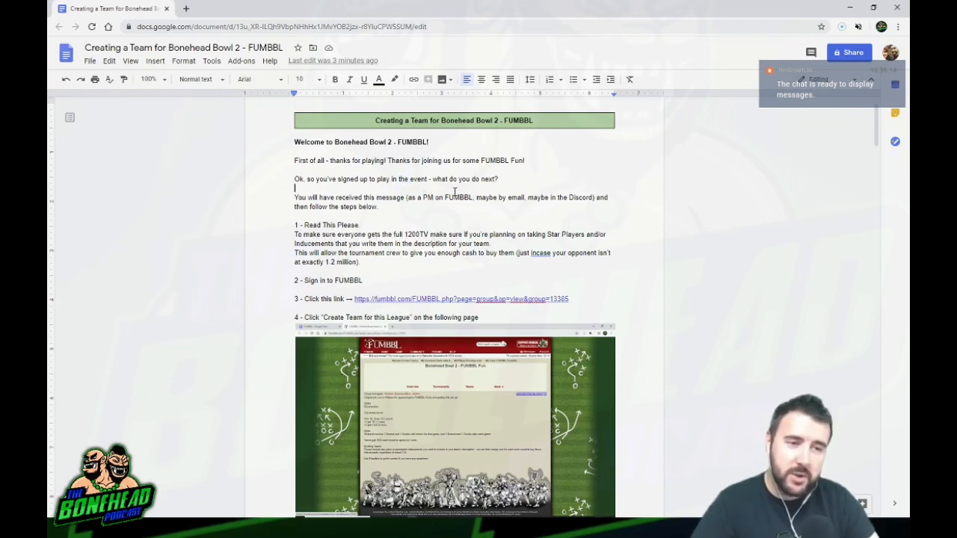
{"action": "left_click", "coordinate": [439, 208]}
{"action": "scroll", "coordinate": [439, 208], "scroll_direction": "down", "scroll_amount": 1}
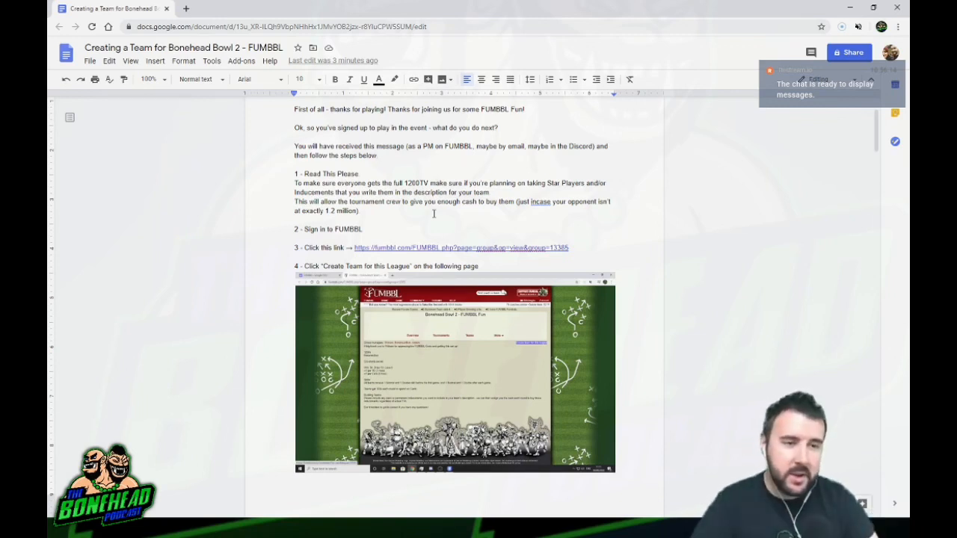
{"action": "scroll", "coordinate": [453, 217], "scroll_direction": "down", "scroll_amount": 1}
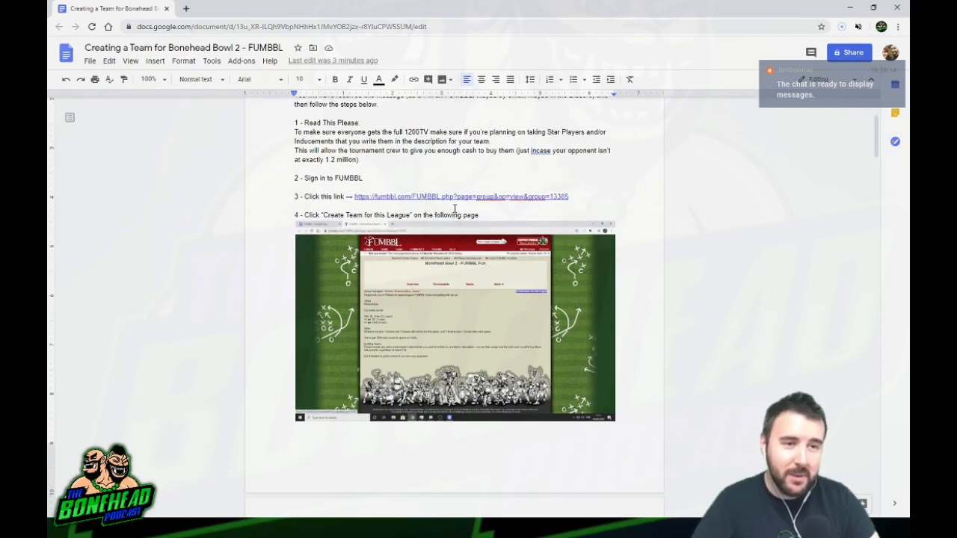
Step: Open the league's FUMBBL group page from the link in step 3 and review the tournament rules
{"action": "left_click", "coordinate": [528, 197]}
{"action": "left_click", "coordinate": [439, 211]}
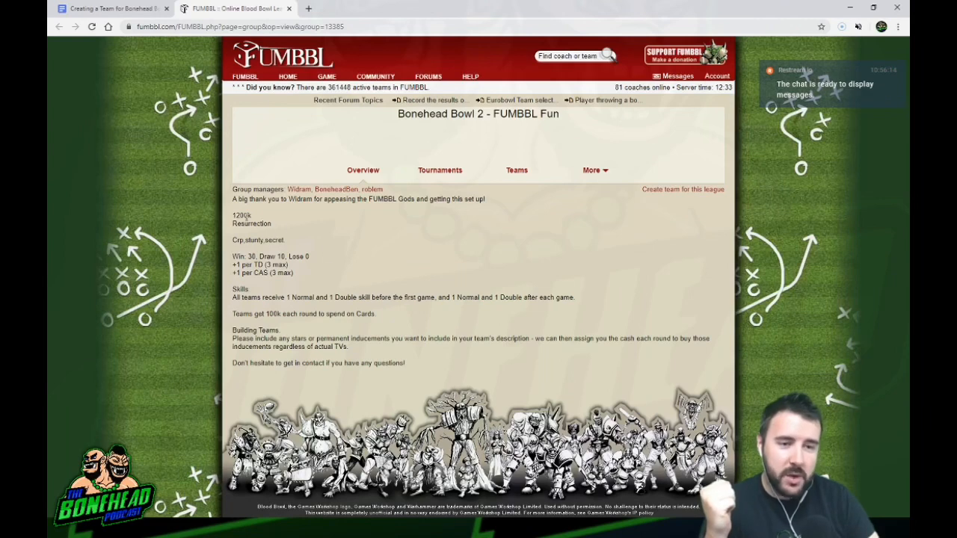
{"action": "left_click_drag", "start_coordinate": [234, 236], "coordinate": [337, 333]}
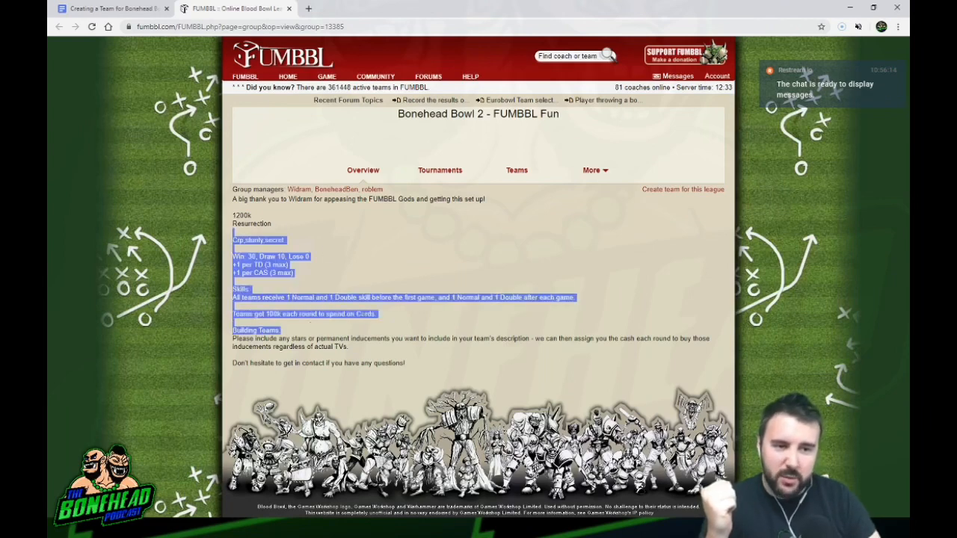
{"action": "left_click", "coordinate": [423, 315]}
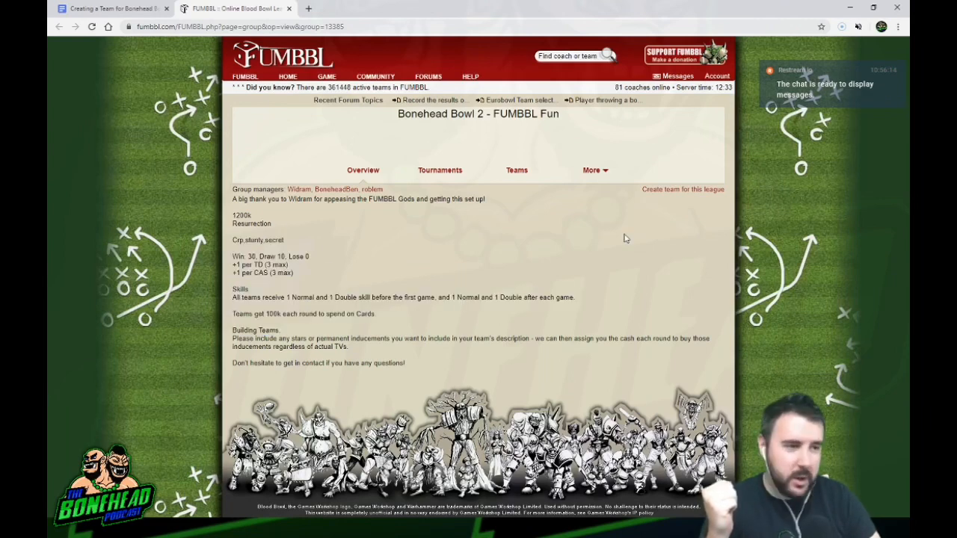
Step: Start creating a team for this league with Chaos Halfling as its race
{"action": "left_click", "coordinate": [696, 191]}
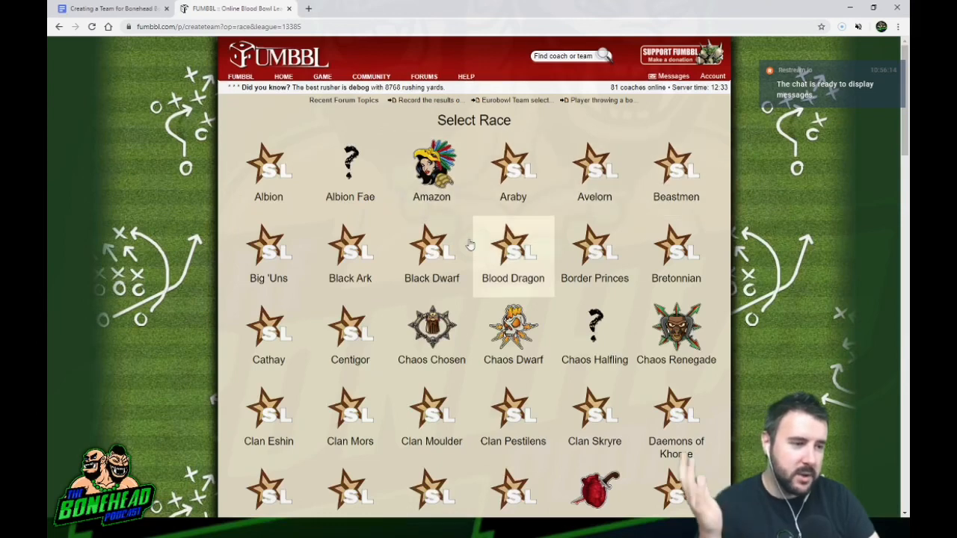
{"action": "left_click", "coordinate": [598, 343]}
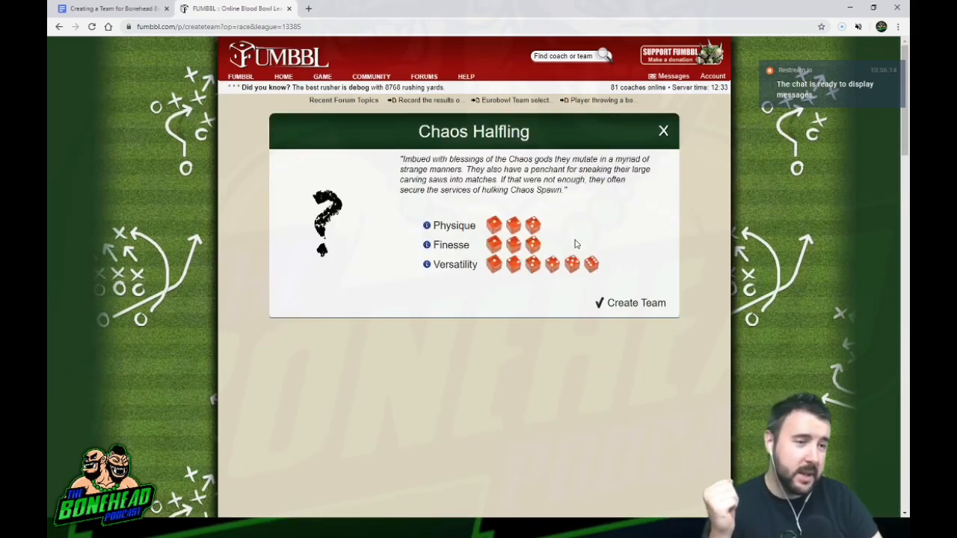
{"action": "left_click_drag", "start_coordinate": [477, 216], "coordinate": [596, 268]}
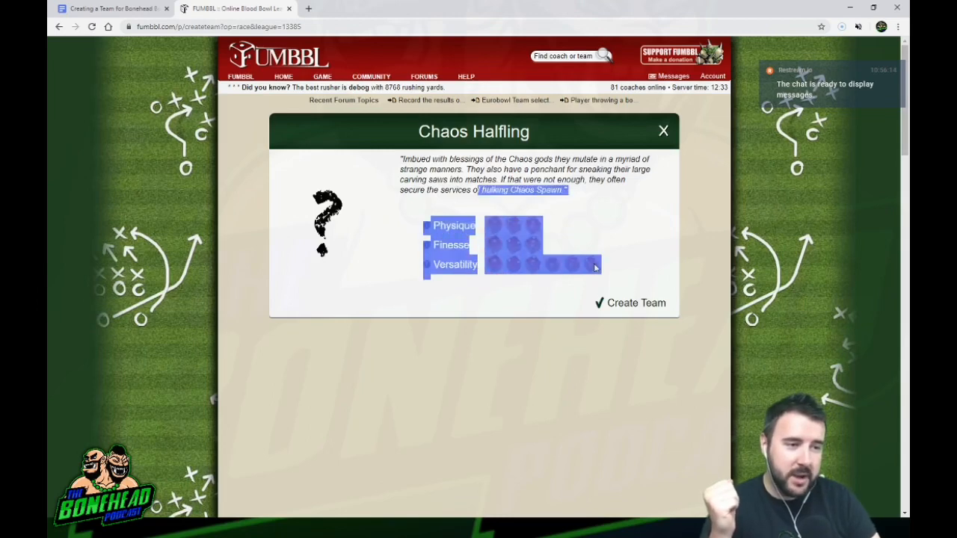
{"action": "left_click", "coordinate": [657, 305]}
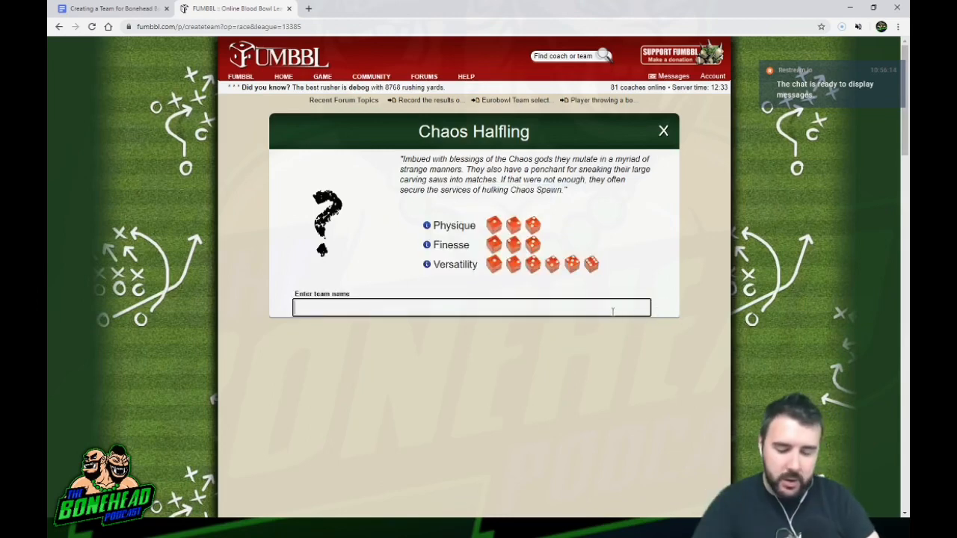
Step: Name the team "Carvlings" followed by the coach name in parentheses, and create it
{"action": "type", "text": "Carvl"}
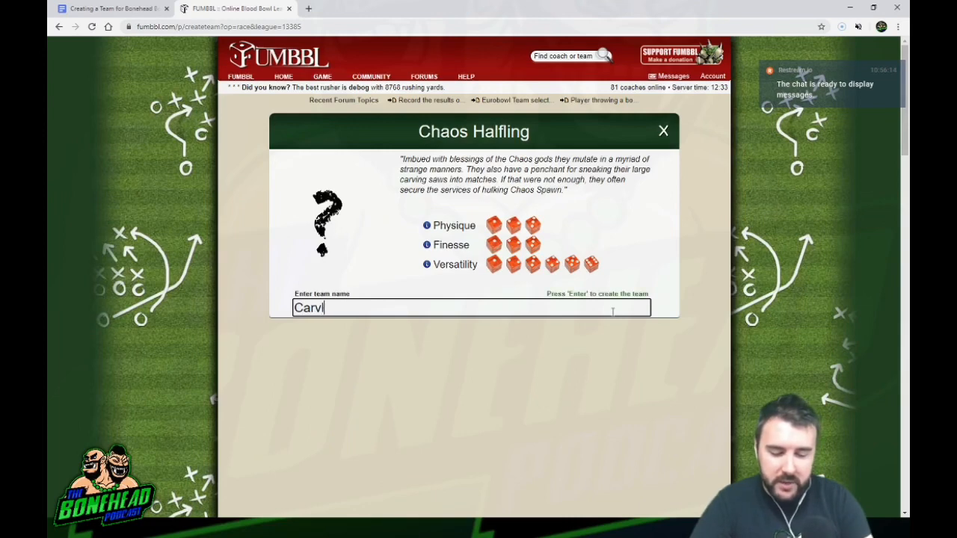
{"action": "type", "text": "ings (Bonehead"}
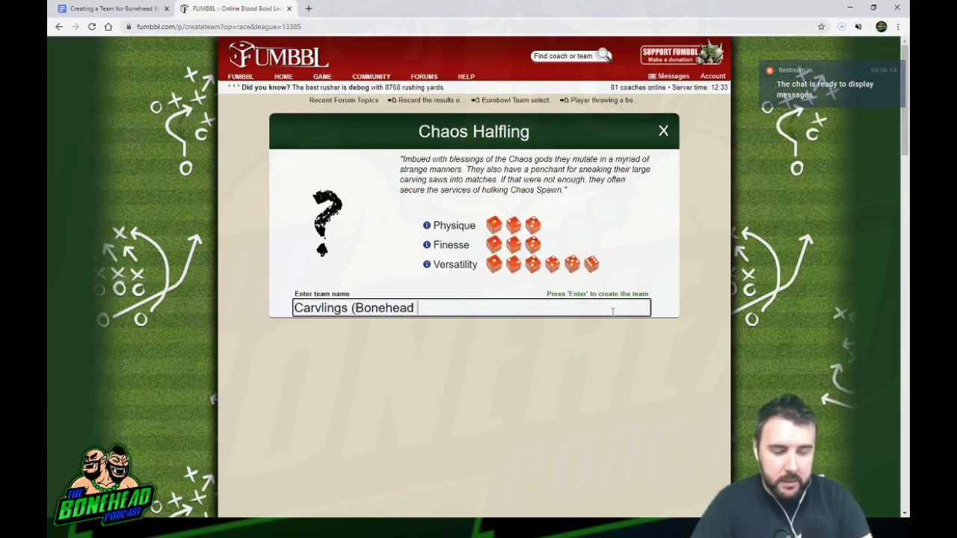
{"action": "type", "text": "Ben)"}
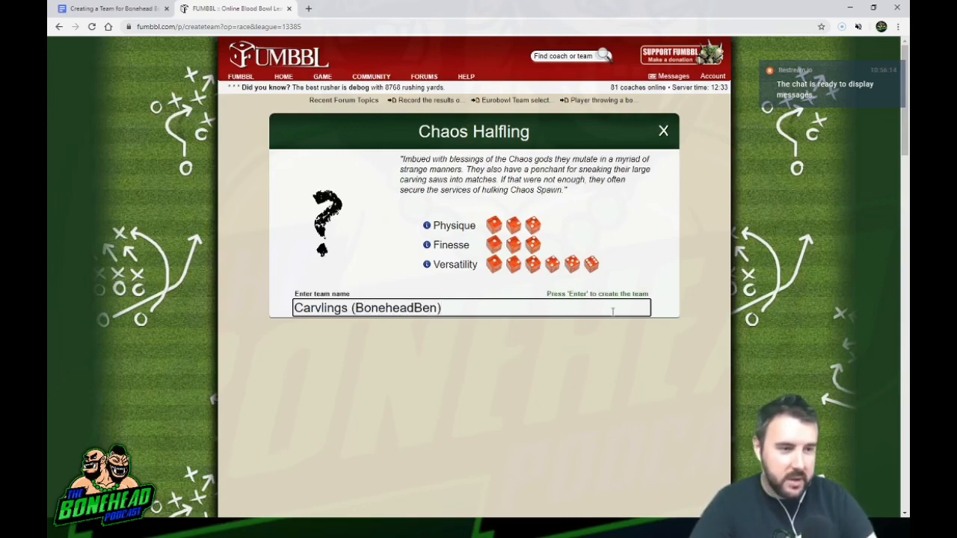
{"action": "key", "text": "Return"}
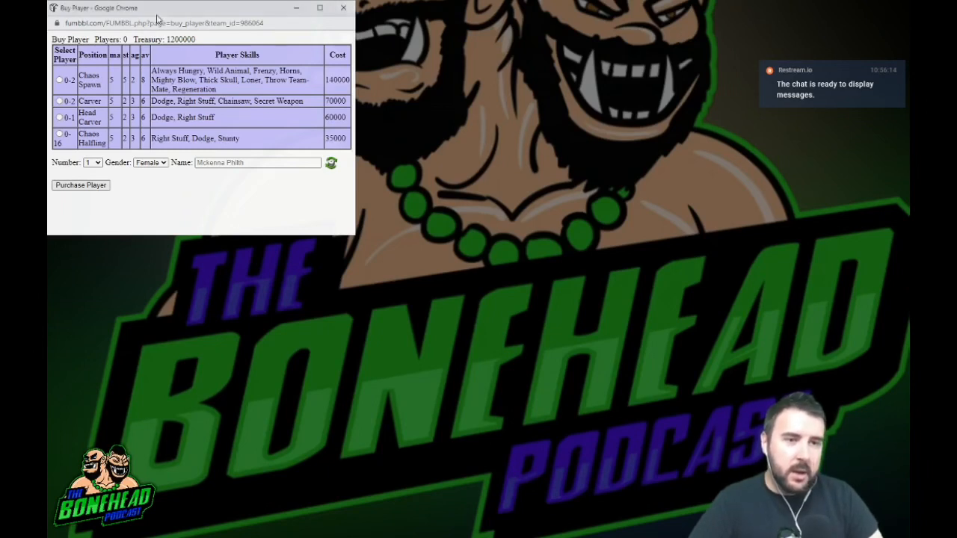
Step: Purchase two Chaos Spawn players for the team
{"action": "left_click", "coordinate": [59, 80]}
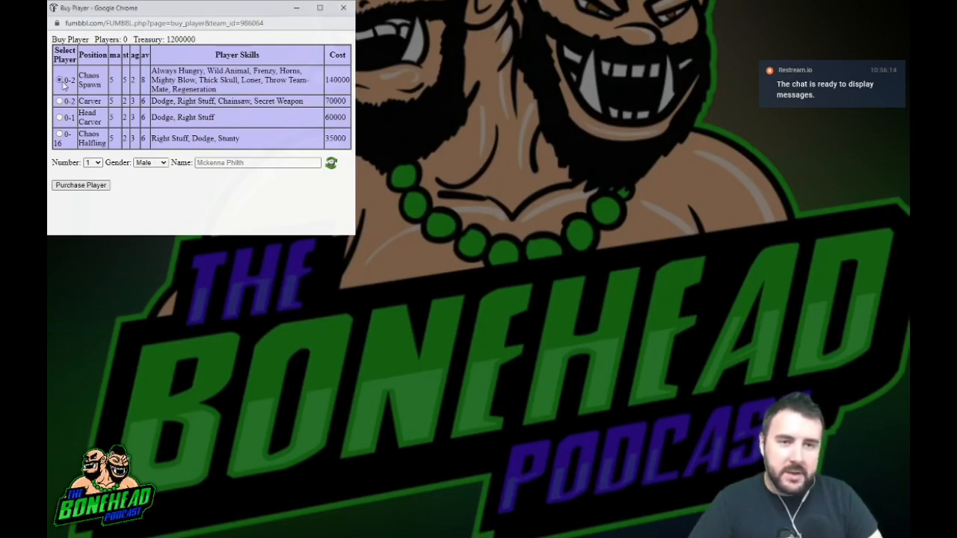
{"action": "left_click", "coordinate": [84, 185]}
{"action": "left_click", "coordinate": [60, 89]}
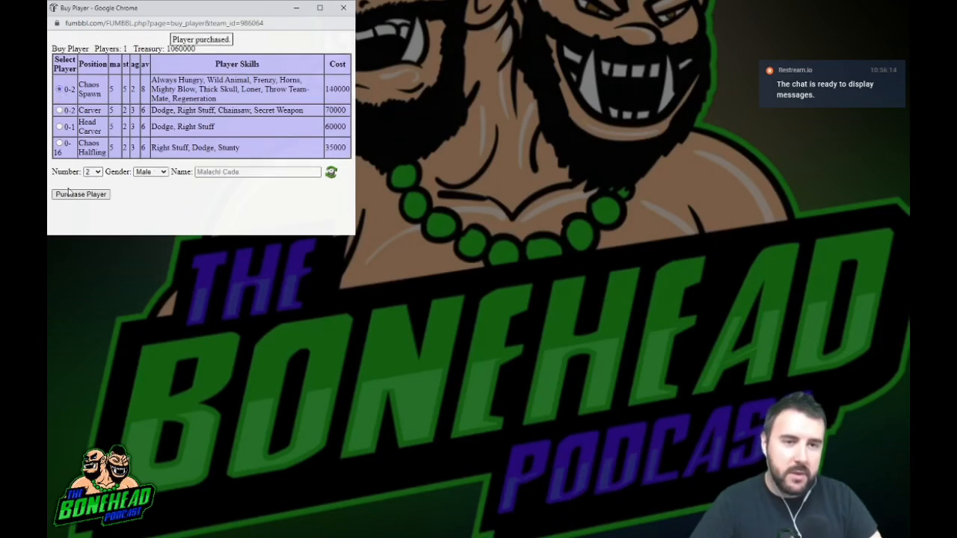
{"action": "left_click", "coordinate": [72, 196]}
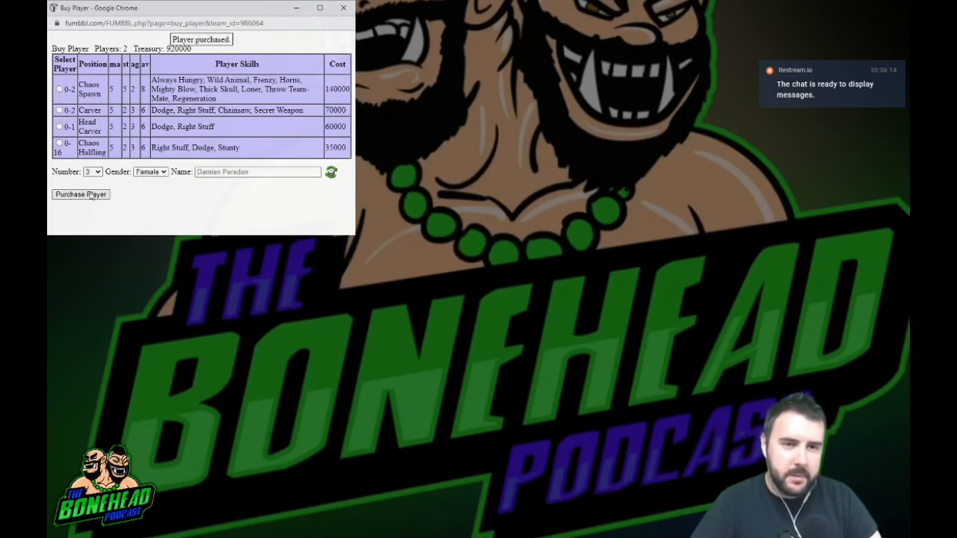
Step: Purchase two Carver players for the team
{"action": "left_click", "coordinate": [60, 111]}
{"action": "left_click", "coordinate": [80, 194]}
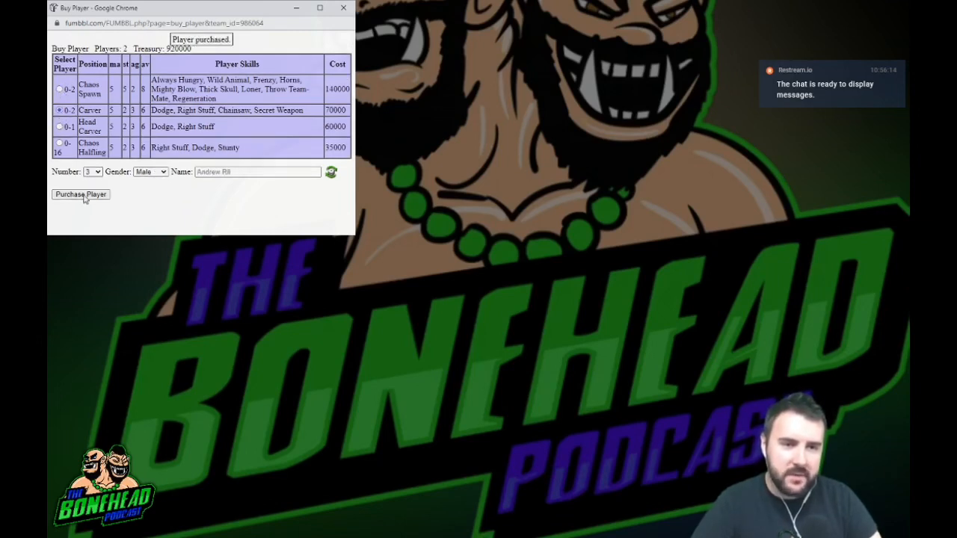
{"action": "left_click", "coordinate": [81, 194]}
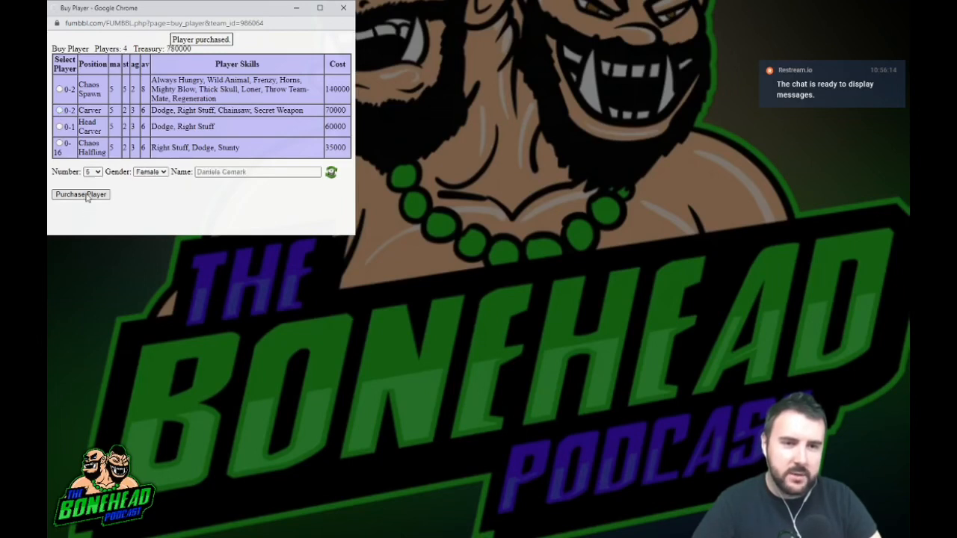
Step: Purchase four Chaos Halfling players and return to the team page
{"action": "left_click", "coordinate": [60, 146]}
{"action": "left_click", "coordinate": [81, 194]}
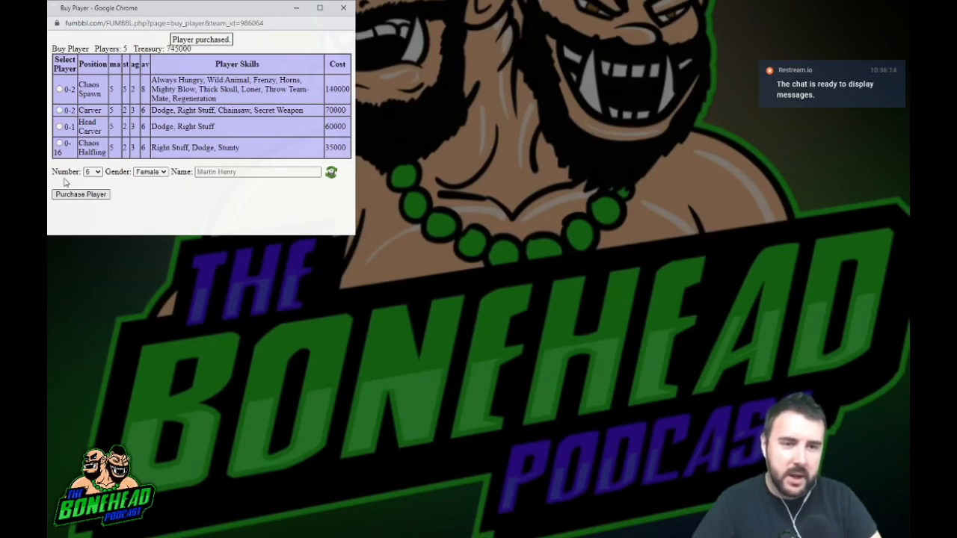
{"action": "left_click", "coordinate": [60, 145]}
{"action": "left_click", "coordinate": [81, 193]}
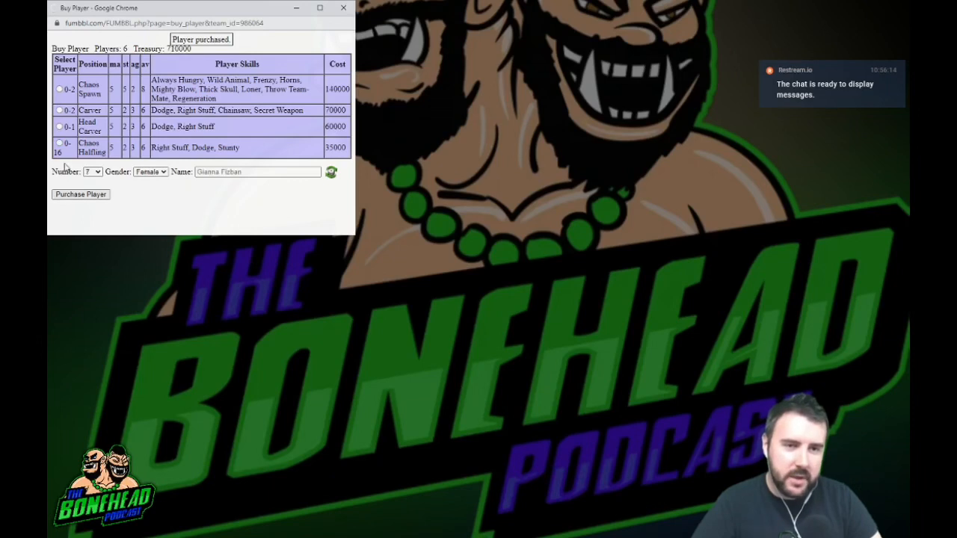
{"action": "left_click", "coordinate": [60, 144]}
{"action": "left_click", "coordinate": [77, 196]}
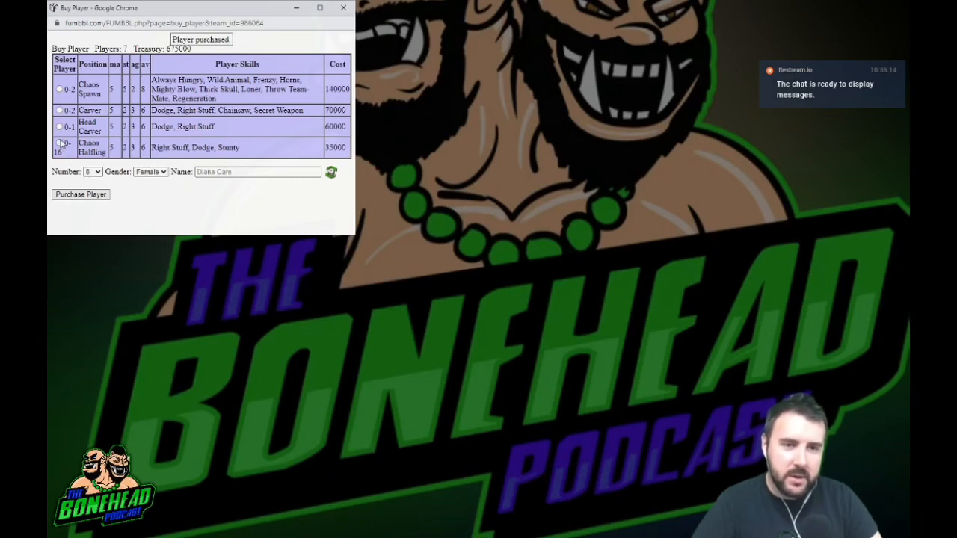
{"action": "left_click", "coordinate": [78, 195]}
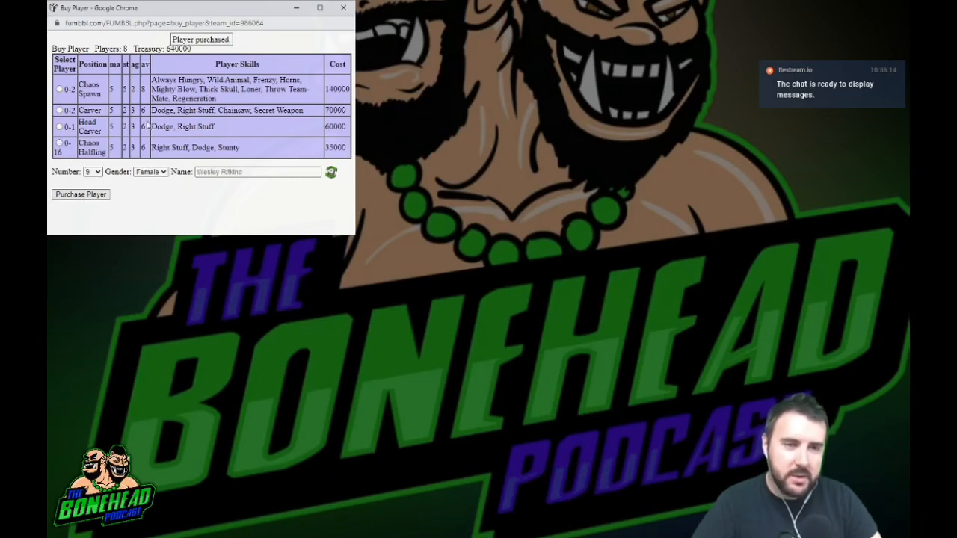
{"action": "left_click", "coordinate": [288, 3]}
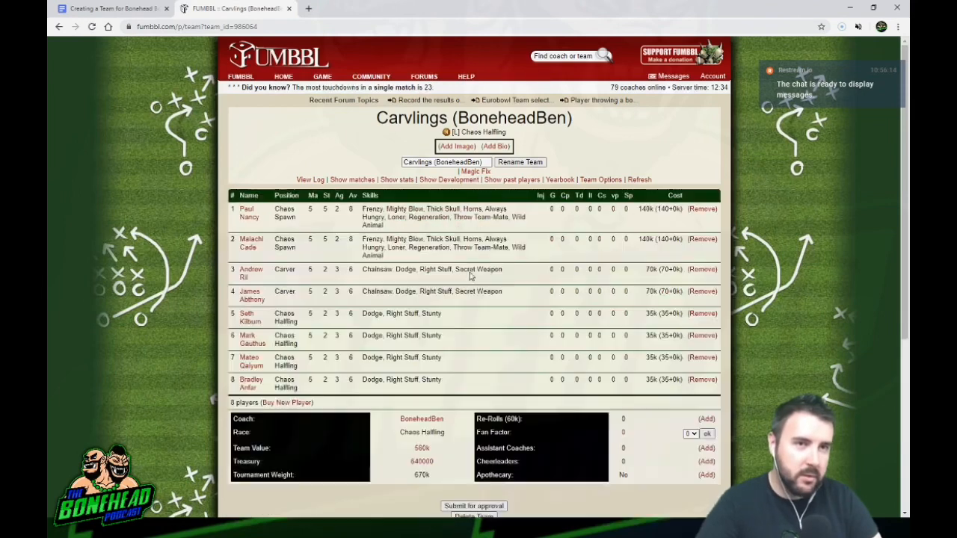
Step: Purchase four more Chaos Halflings to bring the roster to 12 players, and refresh the team page
{"action": "scroll", "coordinate": [382, 288], "scroll_direction": "down", "scroll_amount": 2}
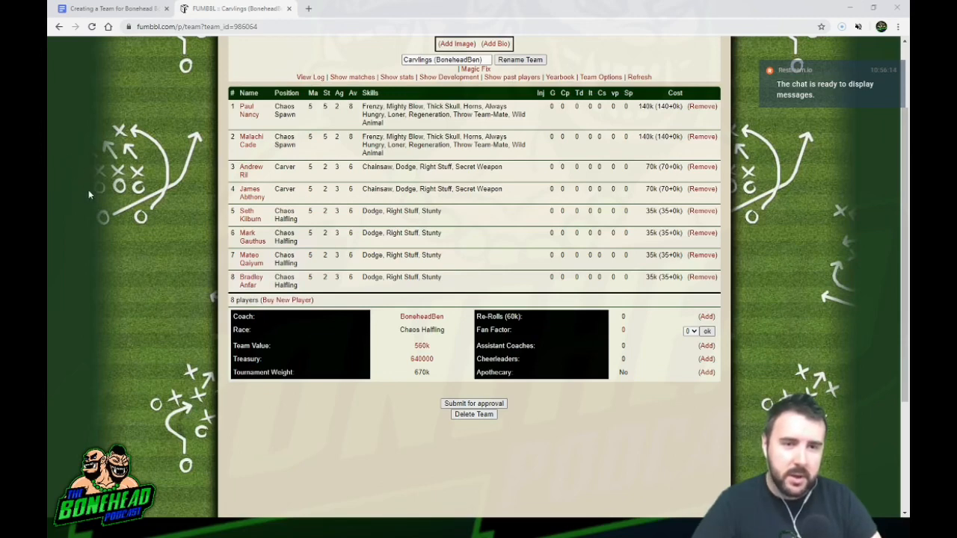
{"action": "left_click", "coordinate": [350, 7]}
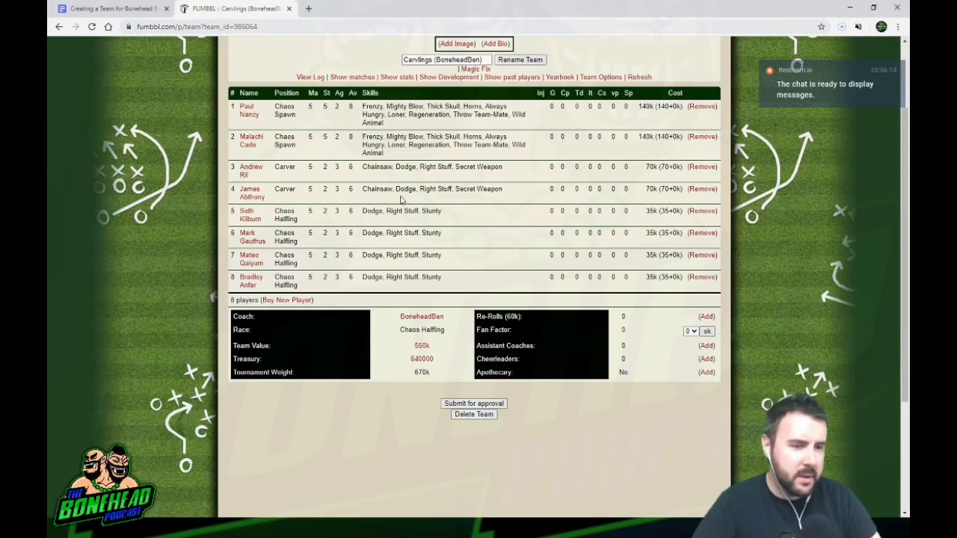
{"action": "key", "text": "F5"}
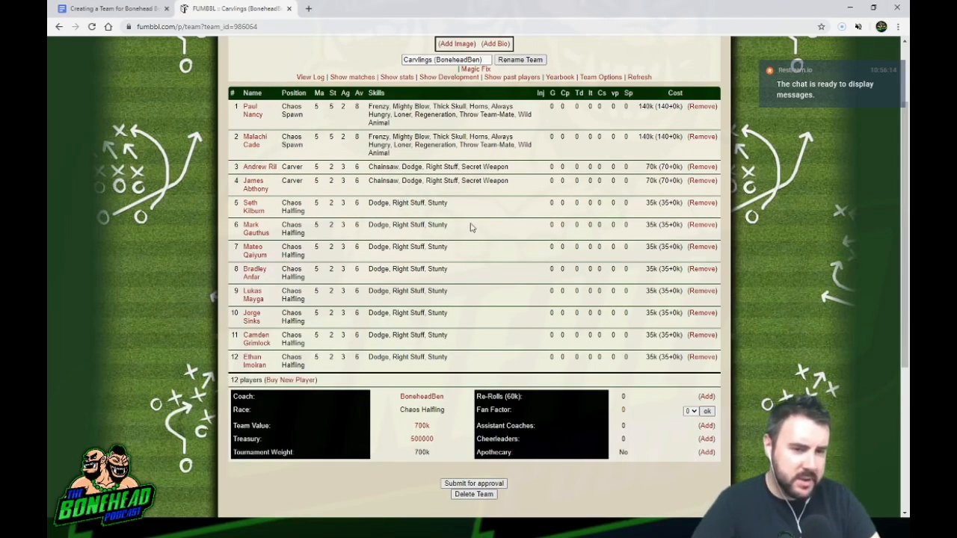
Step: Purchase one more Chaos Halfling as player number 13 and refresh the team page
{"action": "left_click", "coordinate": [299, 381]}
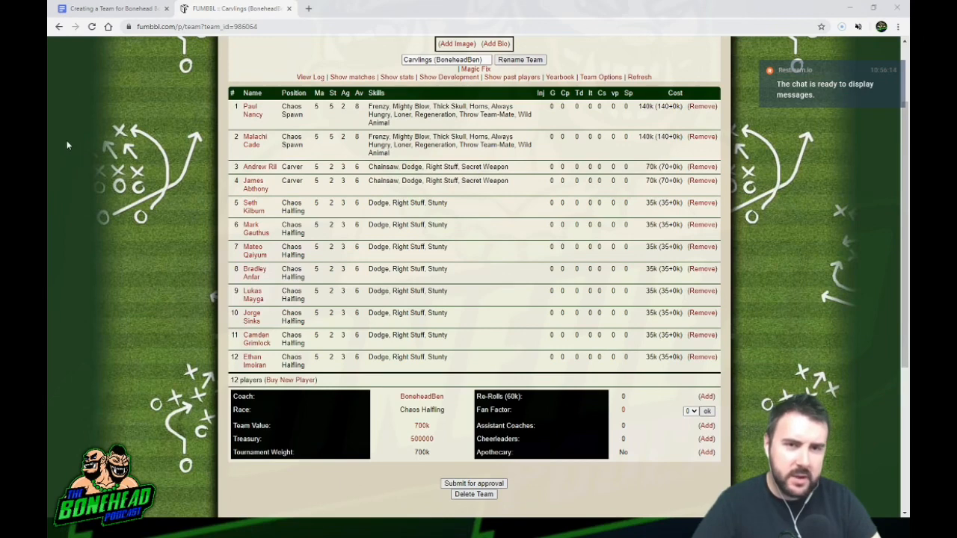
{"action": "left_click", "coordinate": [359, 7]}
{"action": "key", "text": "F5"}
Step: Add three re-rolls to the team
{"action": "scroll", "coordinate": [550, 231], "scroll_direction": "down", "scroll_amount": 1}
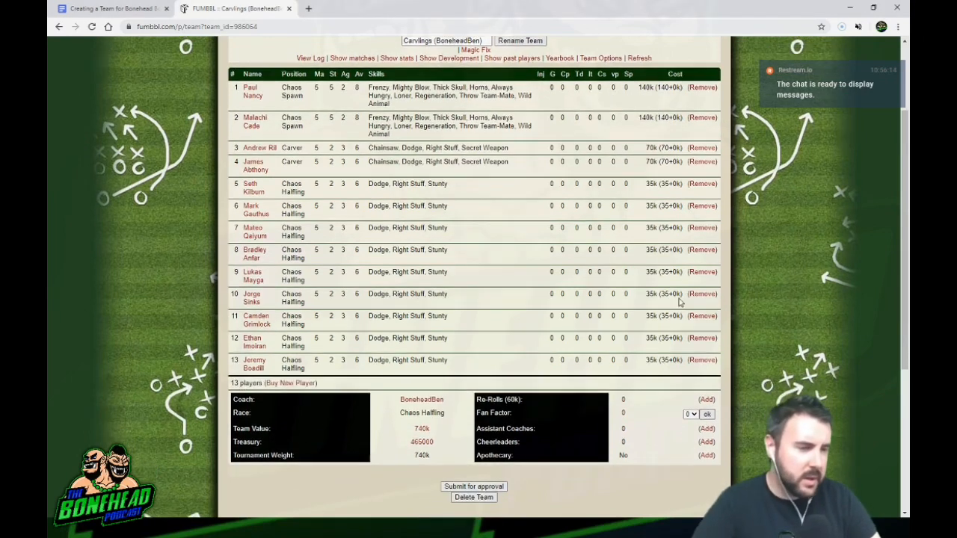
{"action": "left_click", "coordinate": [707, 367]}
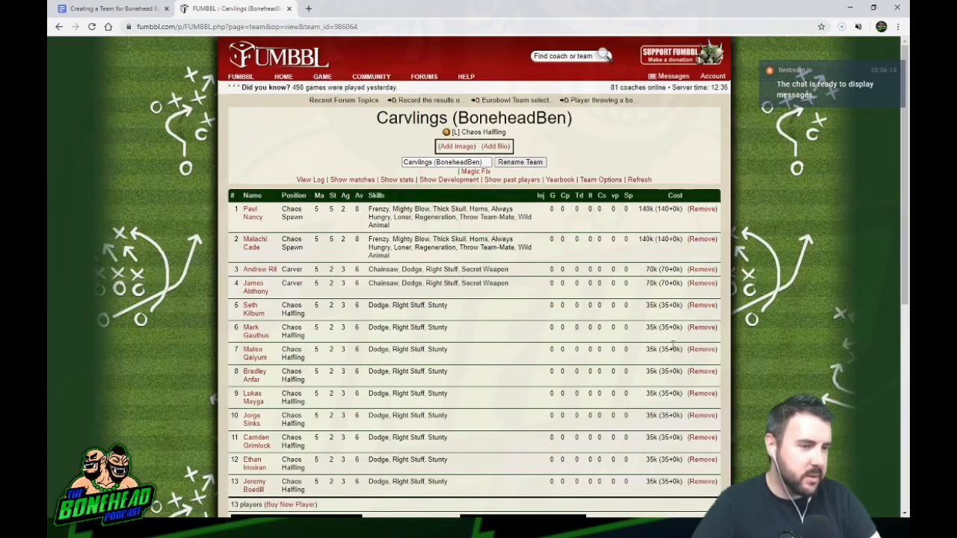
{"action": "scroll", "coordinate": [700, 329], "scroll_direction": "down", "scroll_amount": 5}
{"action": "left_click", "coordinate": [677, 316]}
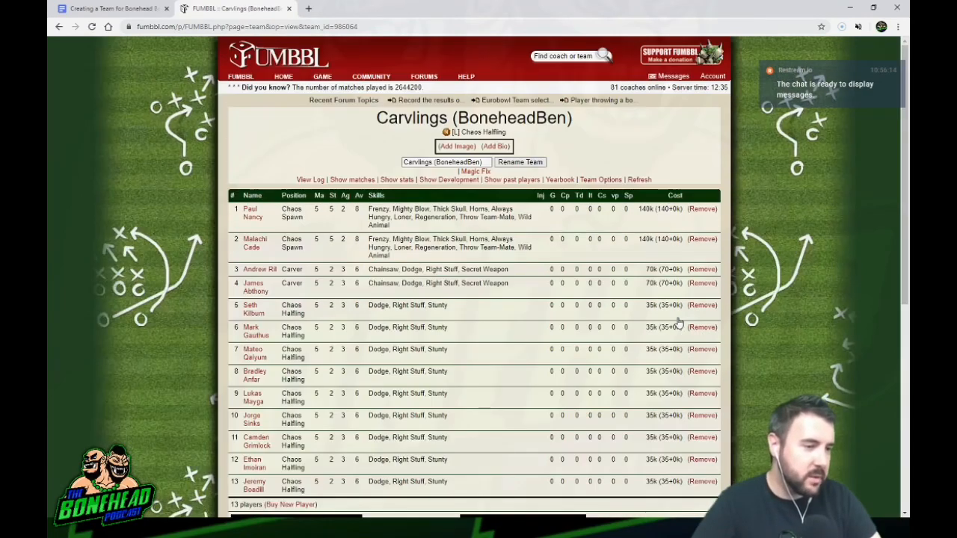
{"action": "scroll", "coordinate": [665, 322], "scroll_direction": "down", "scroll_amount": 5}
{"action": "scroll", "coordinate": [546, 310], "scroll_direction": "down", "scroll_amount": 5}
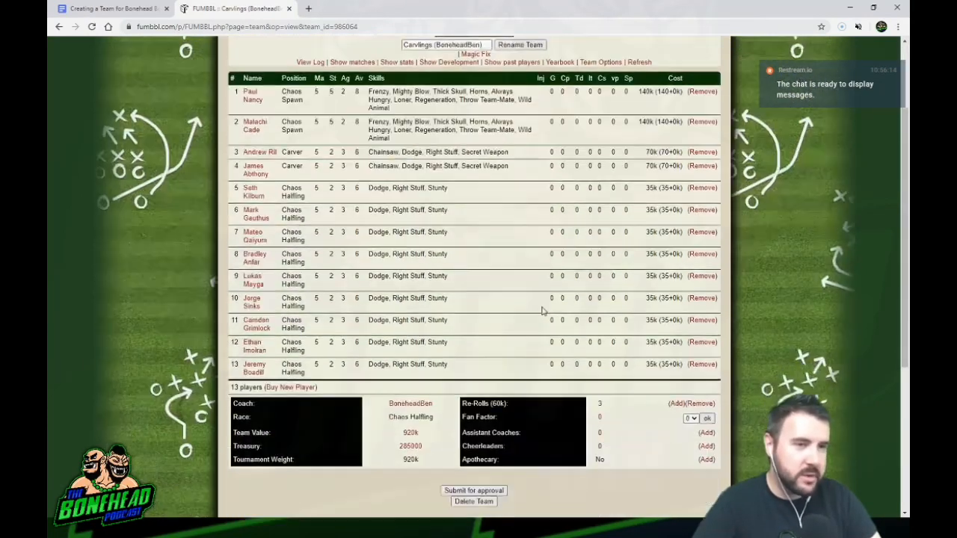
Step: Add a fourth re-roll to the team and purchase another Chaos Halfling as player number 14
{"action": "scroll", "coordinate": [543, 311], "scroll_direction": "down", "scroll_amount": 1}
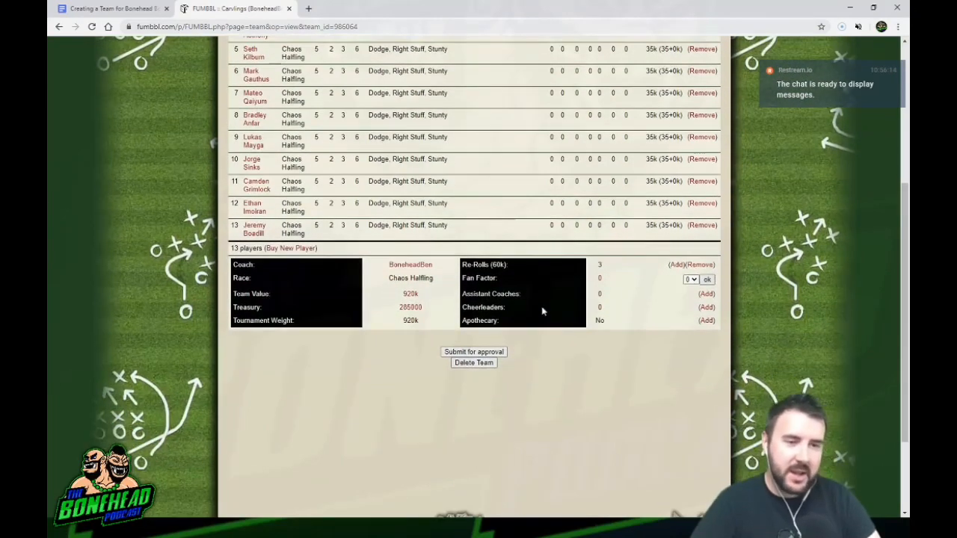
{"action": "scroll", "coordinate": [543, 311], "scroll_direction": "up", "scroll_amount": 2}
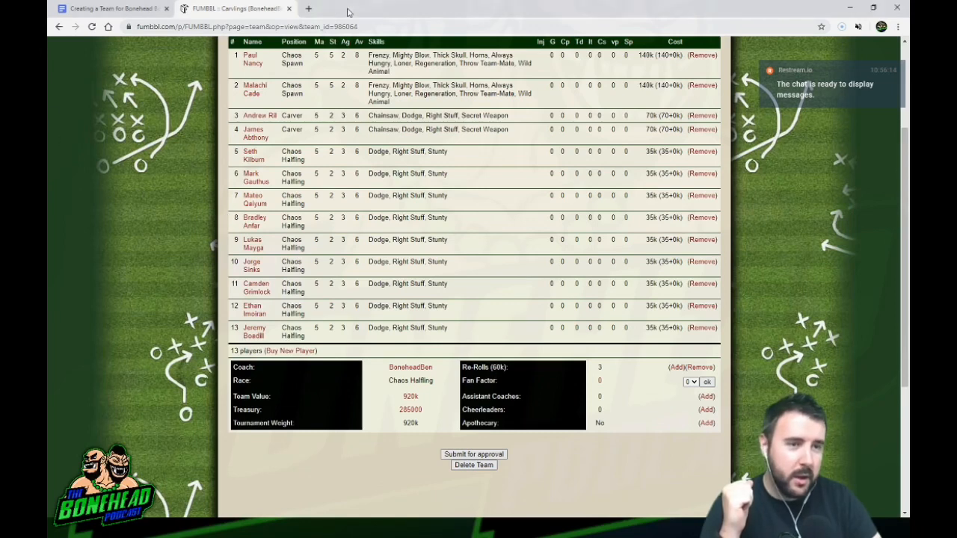
{"action": "left_click", "coordinate": [678, 368]}
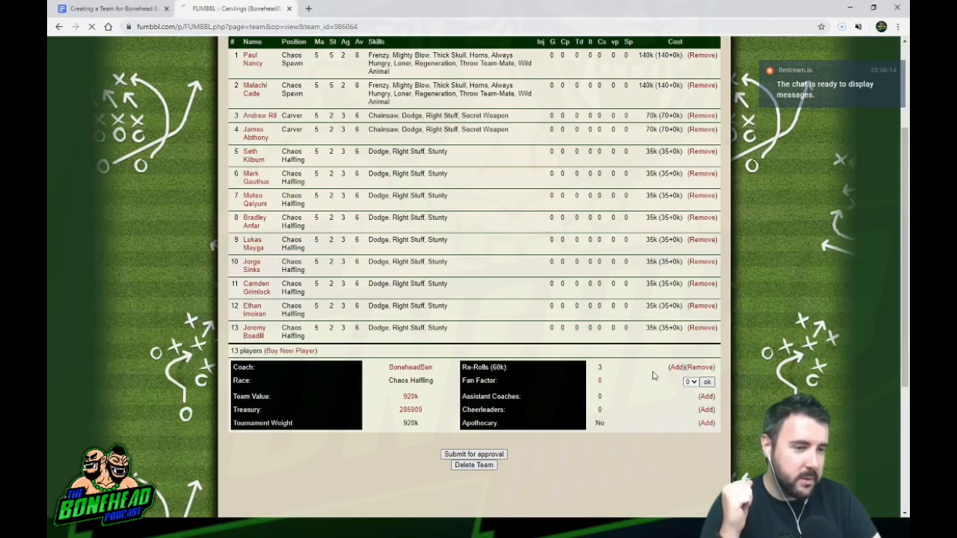
{"action": "scroll", "coordinate": [501, 359], "scroll_direction": "down", "scroll_amount": 3}
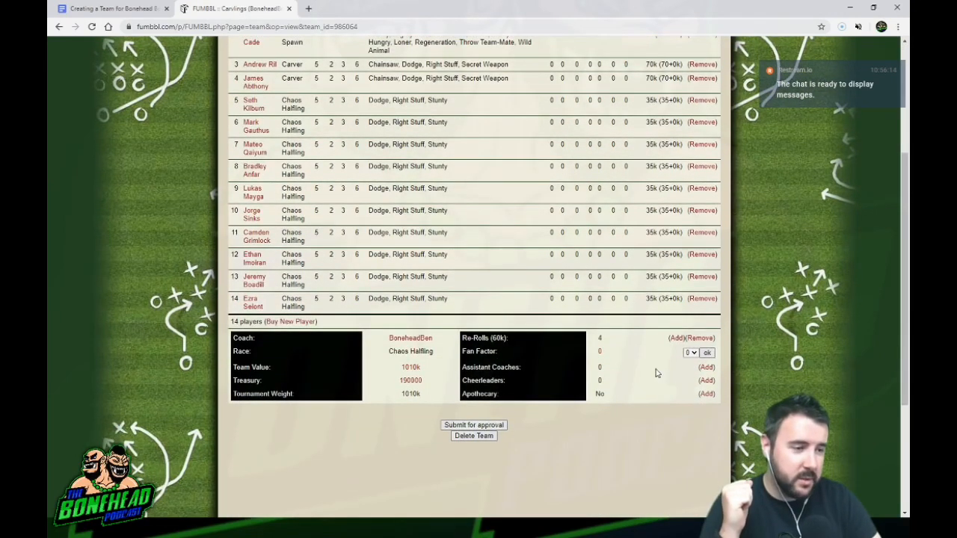
Step: Set the team's Fan Factor to 1
{"action": "left_click", "coordinate": [707, 352]}
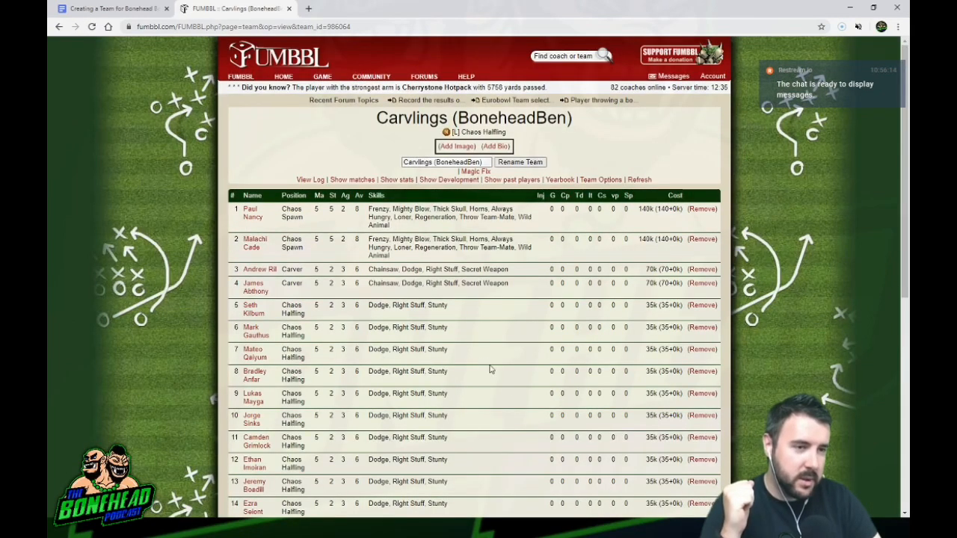
{"action": "scroll", "coordinate": [482, 359], "scroll_direction": "down", "scroll_amount": 3}
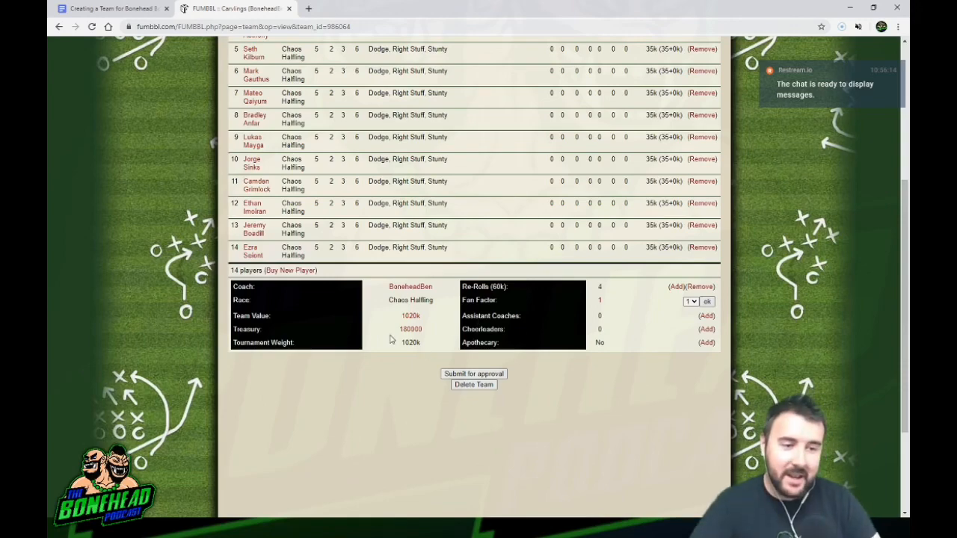
Step: Add a team bio listing "Mincemeat the Butcher - 80k" and "Bribe - 100k" on separate lines, and save it
{"action": "scroll", "coordinate": [522, 322], "scroll_direction": "up", "scroll_amount": 1}
{"action": "scroll", "coordinate": [522, 321], "scroll_direction": "up", "scroll_amount": 1}
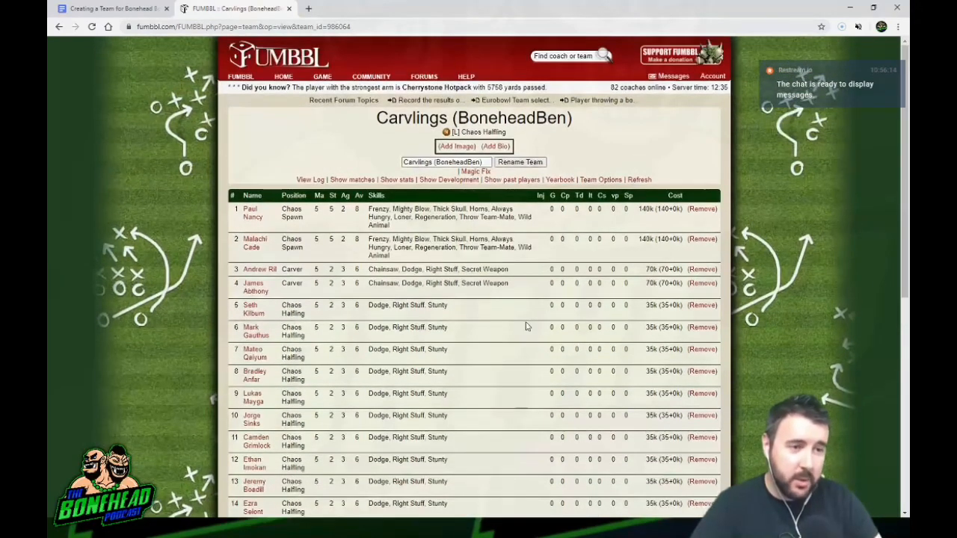
{"action": "left_click", "coordinate": [496, 147]}
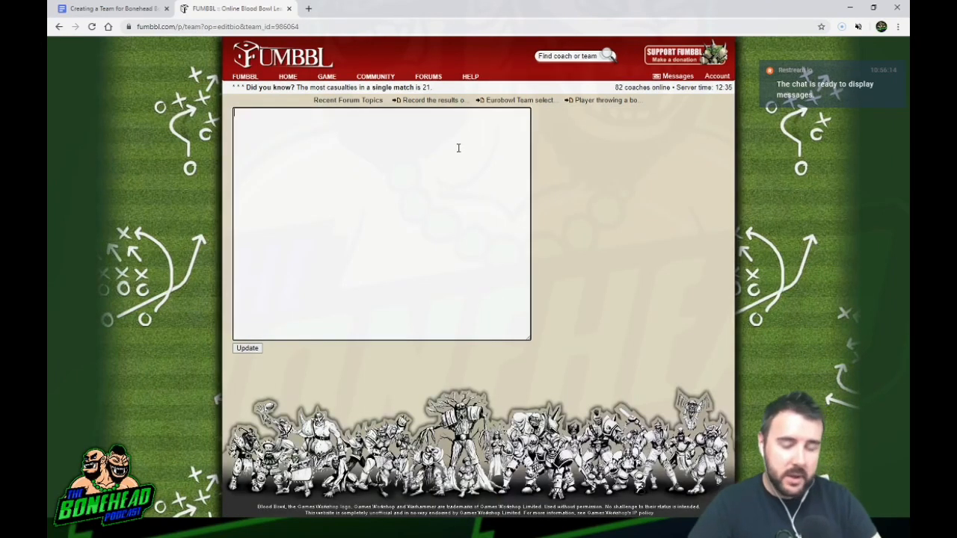
{"action": "left_click", "coordinate": [458, 148]}
{"action": "type", "text": "Mi"}
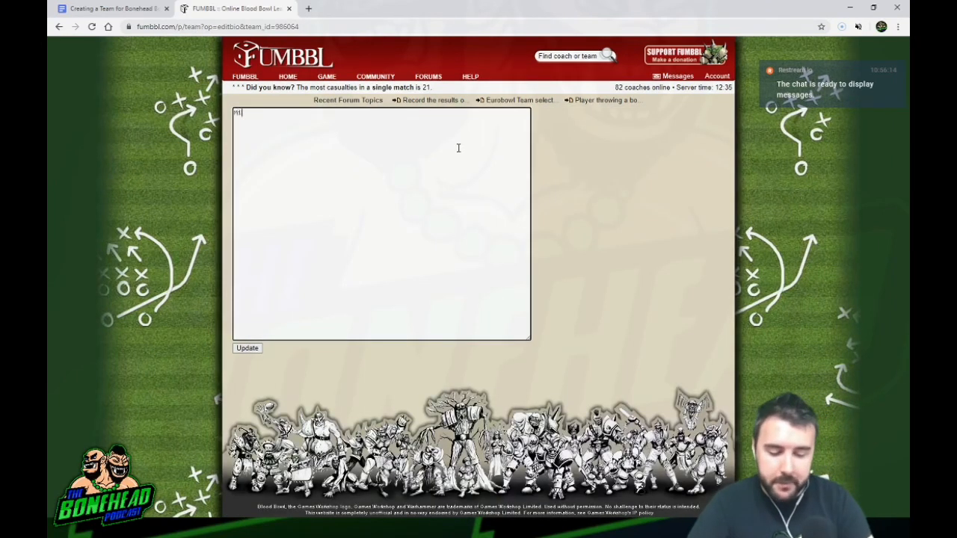
{"action": "type", "text": "ncemeat the"}
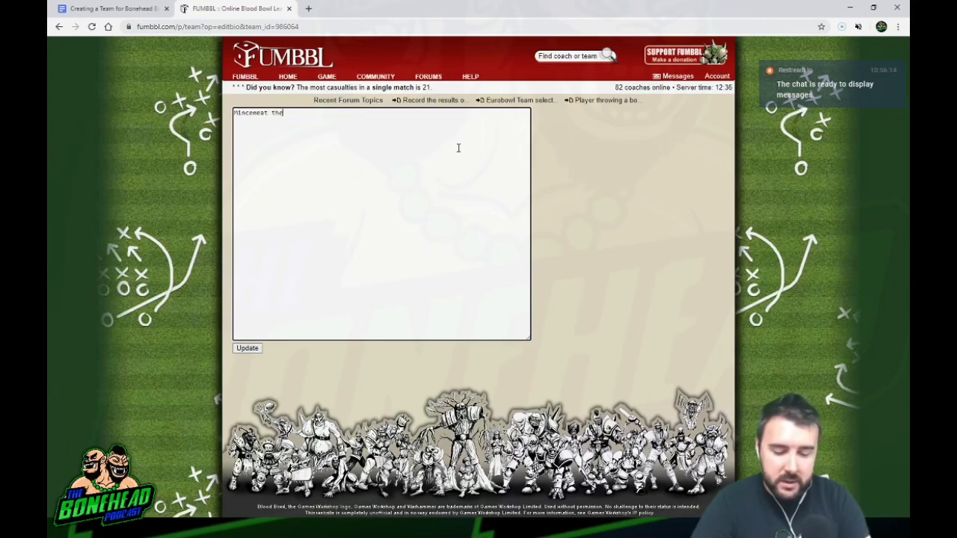
{"action": "type", "text": " Butcher - 80k"}
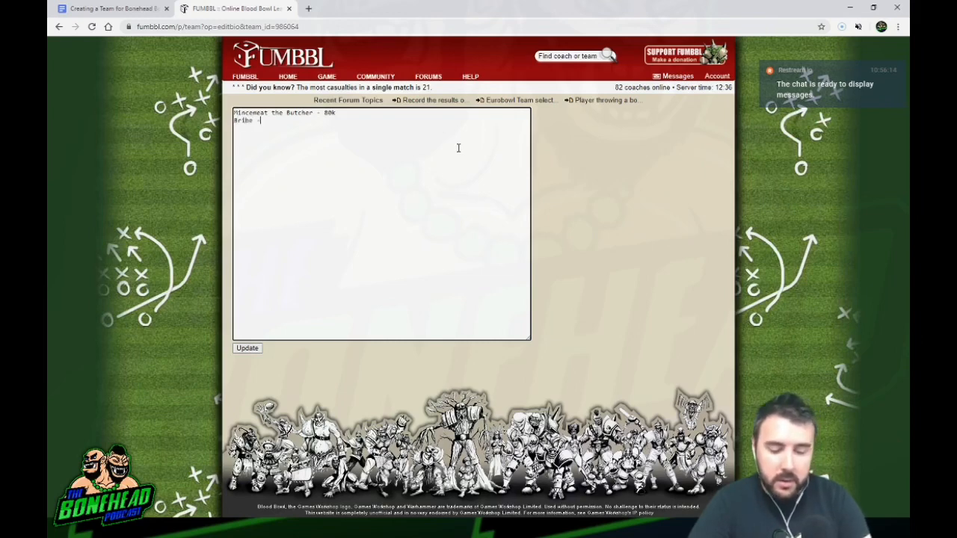
{"action": "type", "text": "100k"}
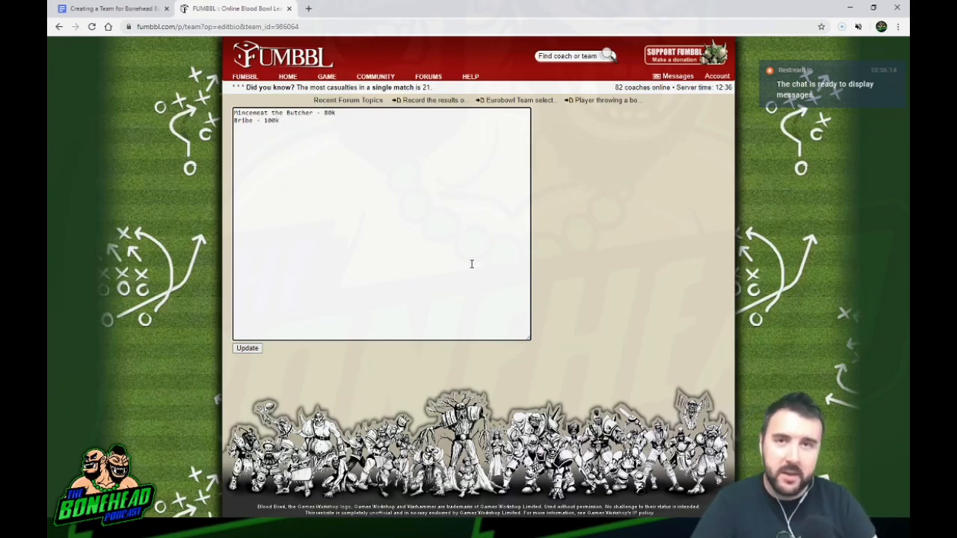
{"action": "left_click", "coordinate": [248, 349]}
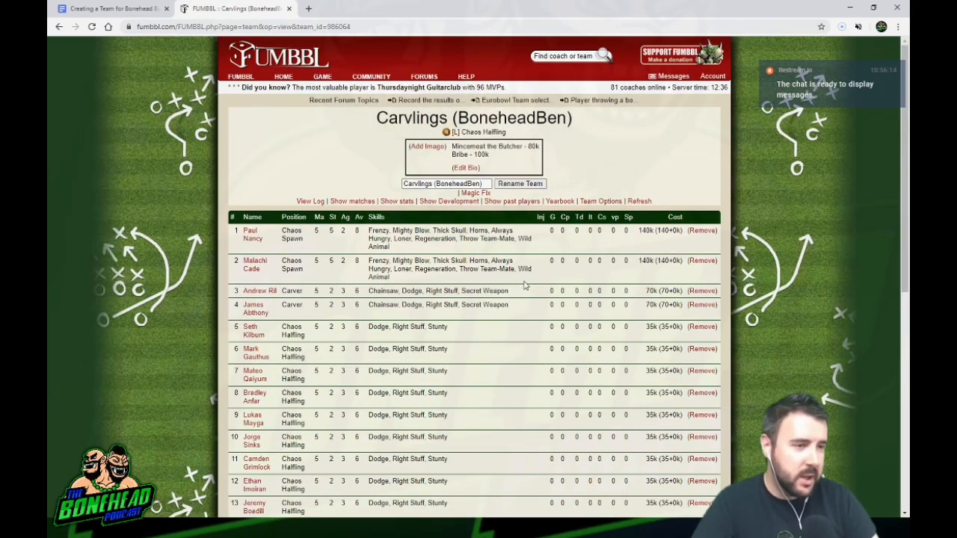
Step: Open the Skill Settings in the team's options
{"action": "scroll", "coordinate": [524, 284], "scroll_direction": "down", "scroll_amount": 1}
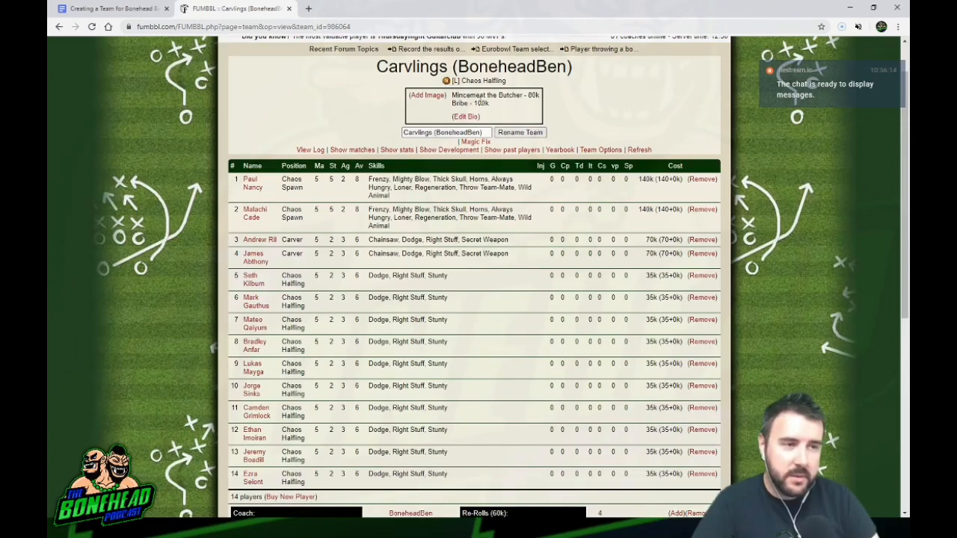
{"action": "scroll", "coordinate": [497, 105], "scroll_direction": "down", "scroll_amount": 2}
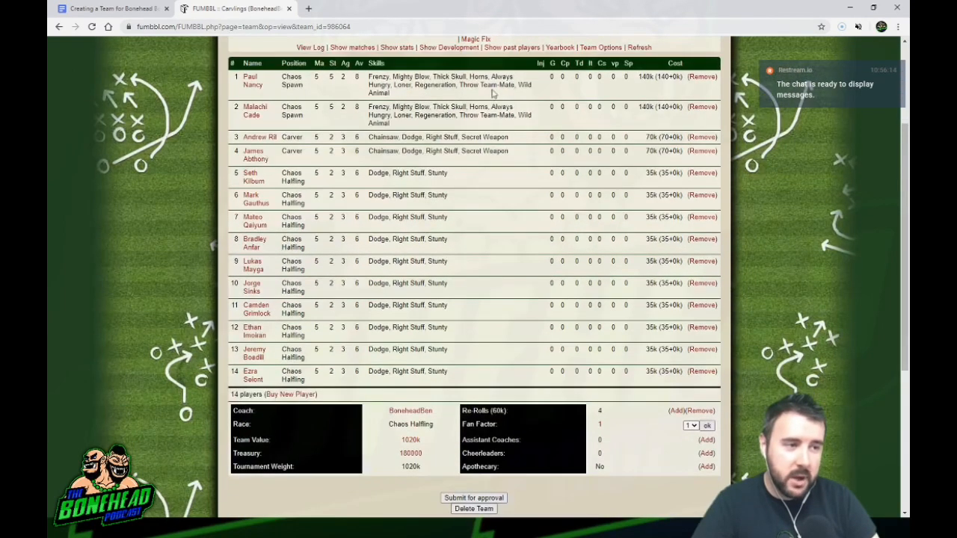
{"action": "scroll", "coordinate": [523, 344], "scroll_direction": "down", "scroll_amount": 1}
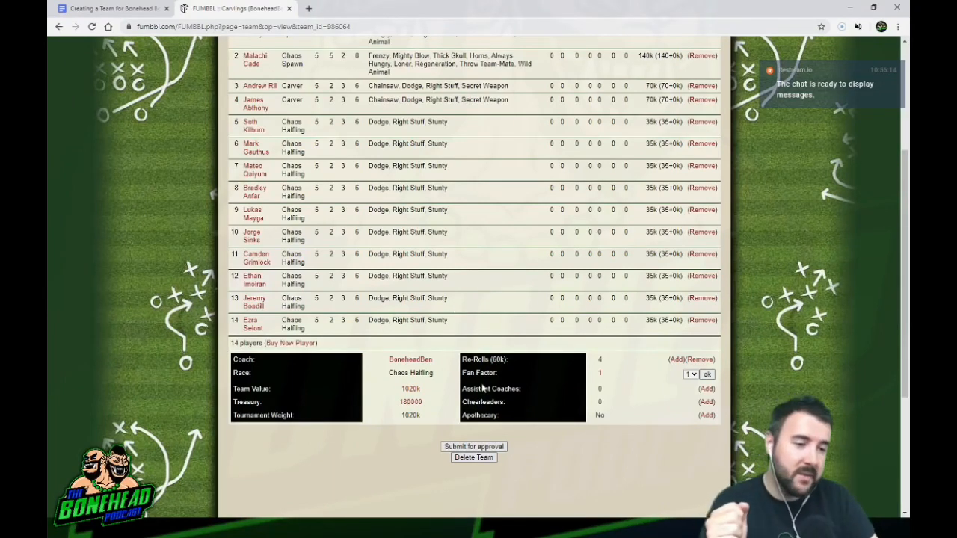
{"action": "scroll", "coordinate": [484, 384], "scroll_direction": "up", "scroll_amount": 4}
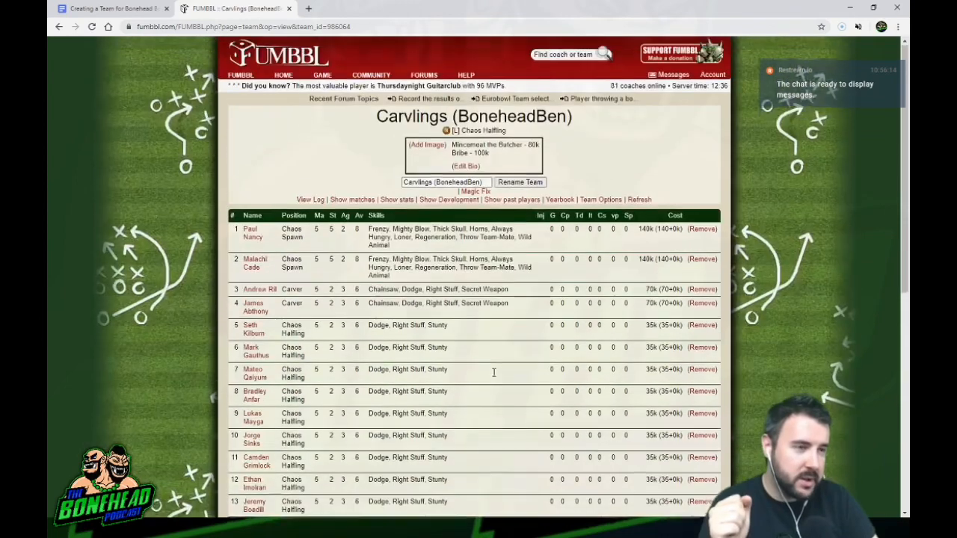
{"action": "left_click", "coordinate": [608, 204]}
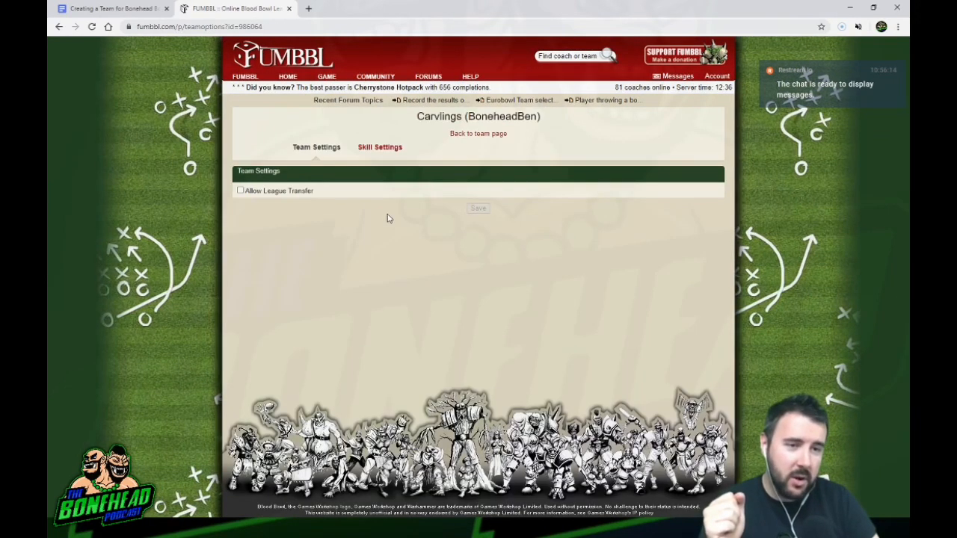
{"action": "left_click", "coordinate": [376, 150]}
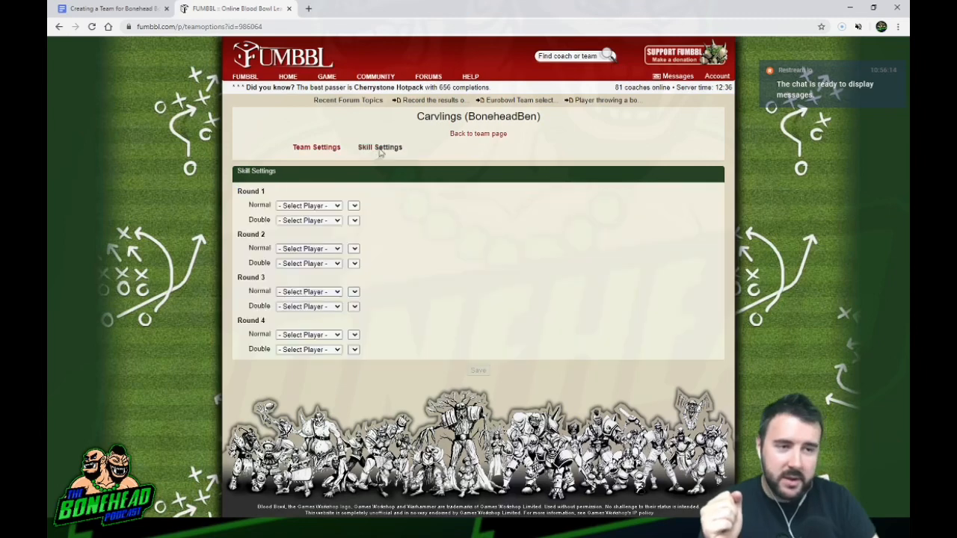
Step: For Round 1, assign Claw to Chaos Spawn number 1 as the normal skill and Claw to Chaos Spawn number 2 as the double
{"action": "left_click", "coordinate": [330, 223]}
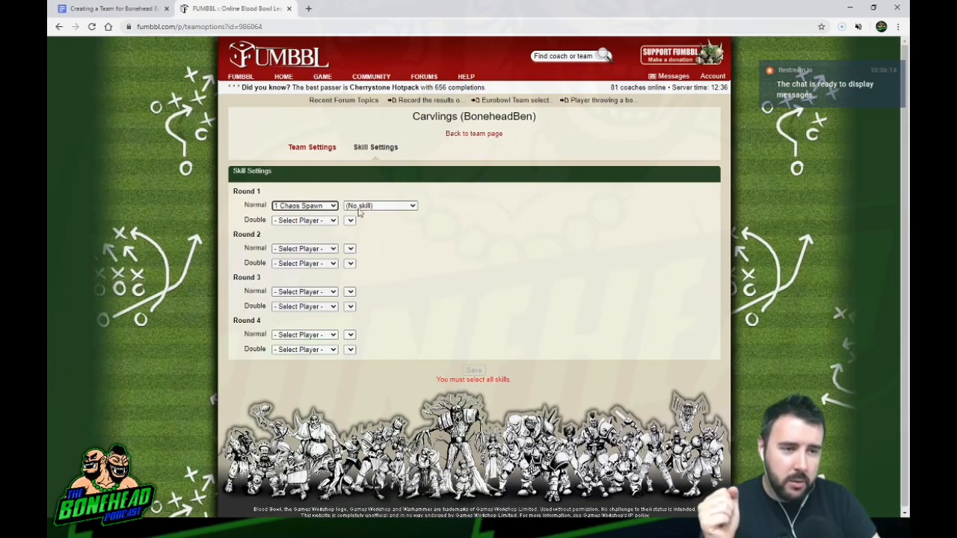
{"action": "left_click", "coordinate": [376, 246]}
{"action": "left_click", "coordinate": [330, 224]}
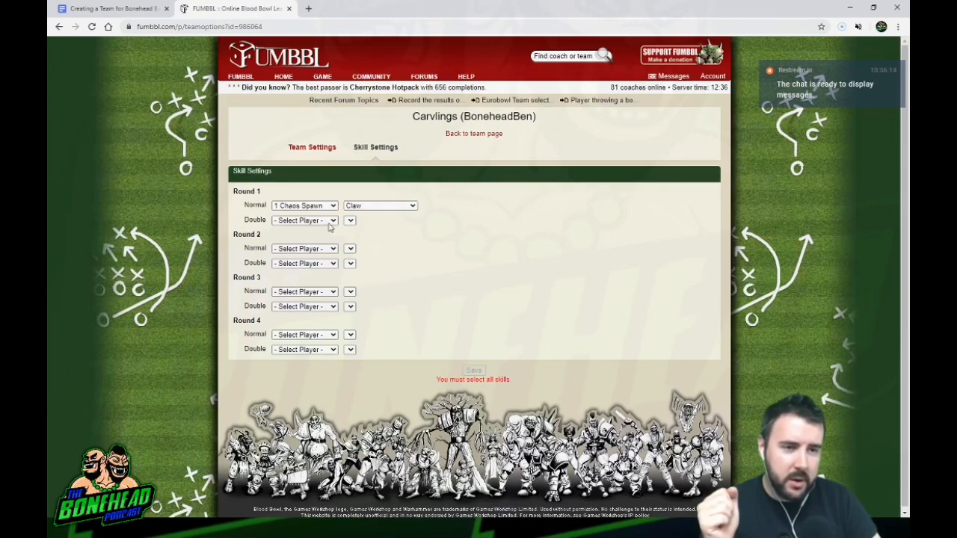
{"action": "left_click", "coordinate": [325, 241]}
{"action": "left_click", "coordinate": [330, 226]}
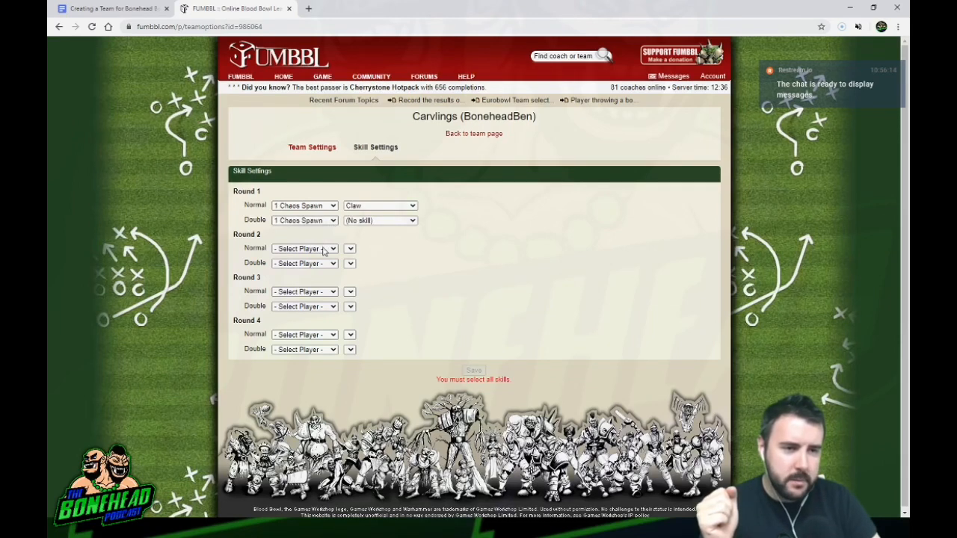
{"action": "left_click", "coordinate": [325, 251]}
{"action": "key", "text": "Tab"}
{"action": "key", "text": "Down"}
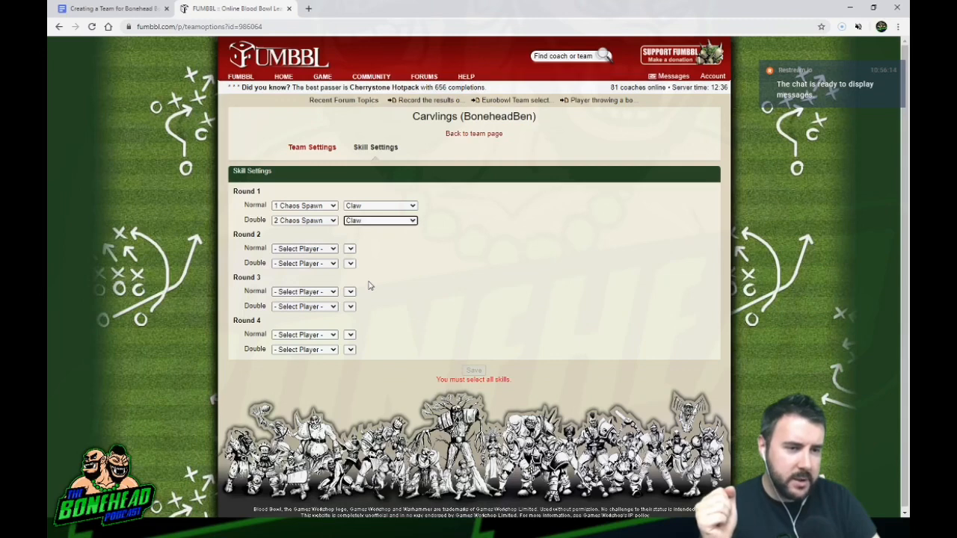
Step: For Round 2, assign Two Heads to Chaos Halfling number 5 as the normal skill and Sure Hands to Chaos Halfling number 6 as the double
{"action": "left_click", "coordinate": [328, 254]}
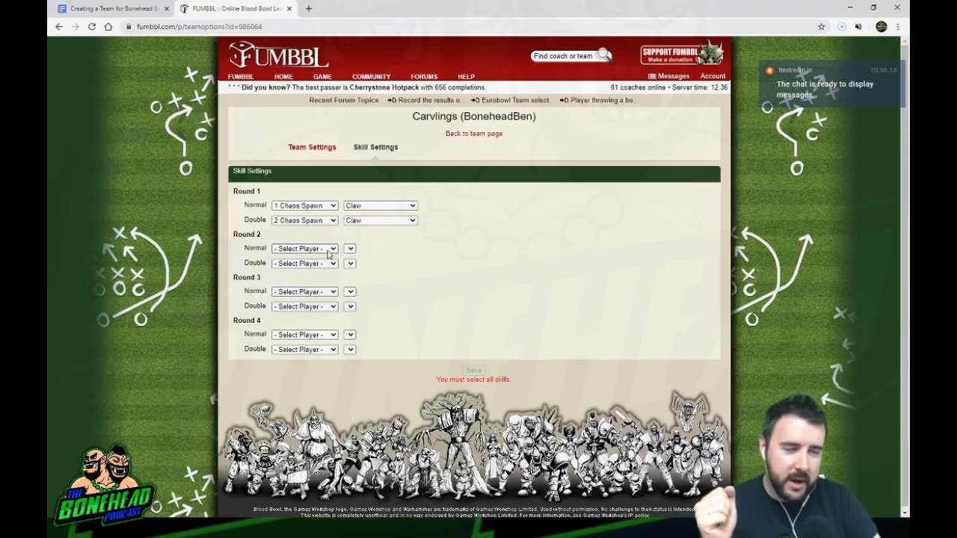
{"action": "left_click", "coordinate": [327, 303]}
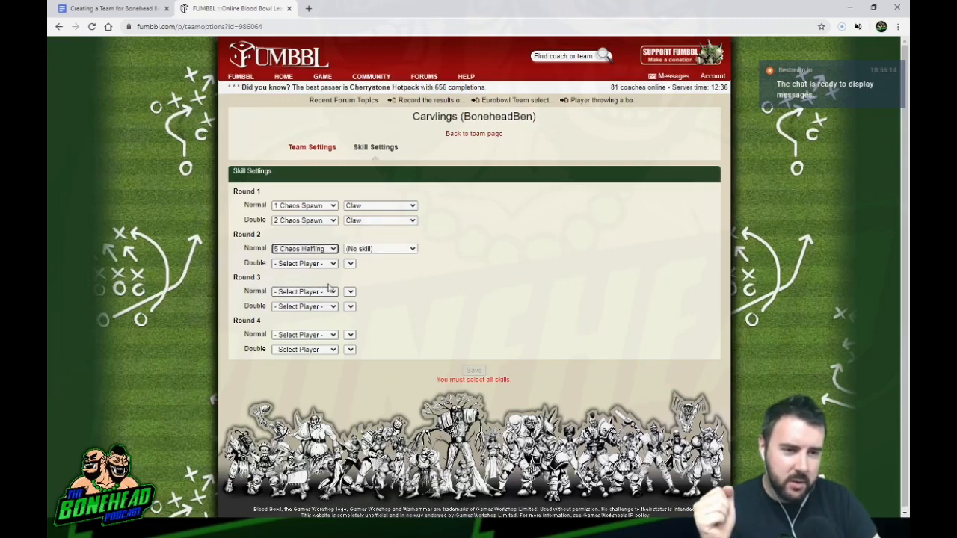
{"action": "left_click", "coordinate": [357, 252]}
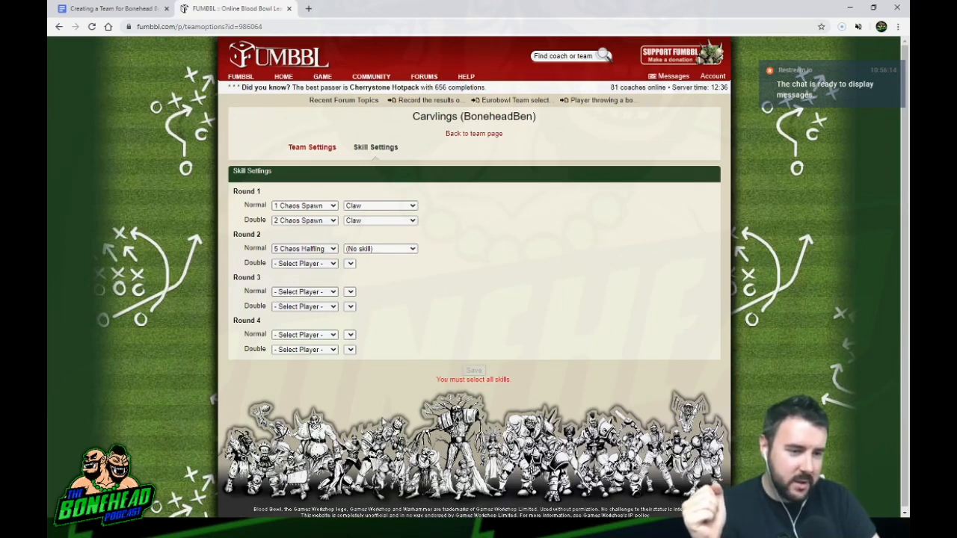
{"action": "key", "text": "Down"}
{"action": "key", "text": "Down"}
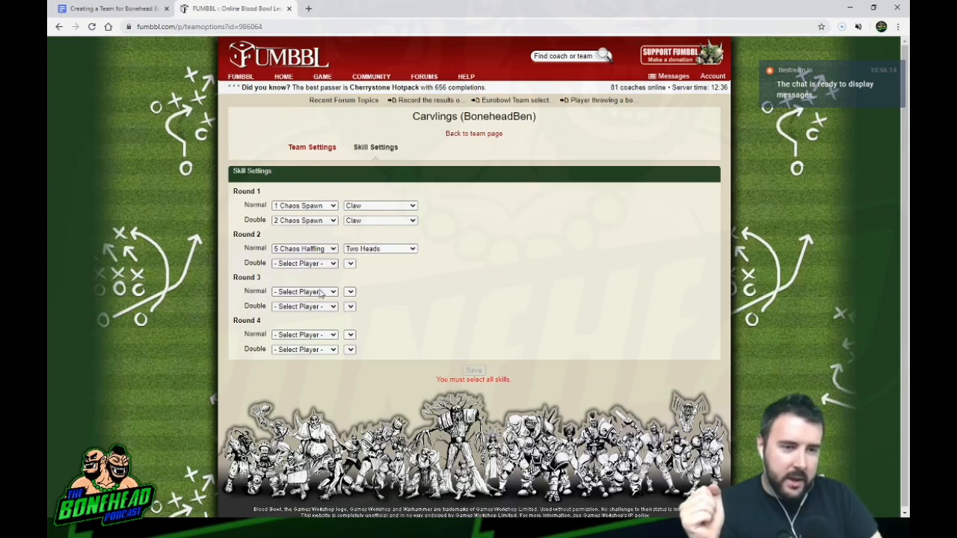
{"action": "key", "text": "Tab"}
{"action": "key", "text": "Down"}
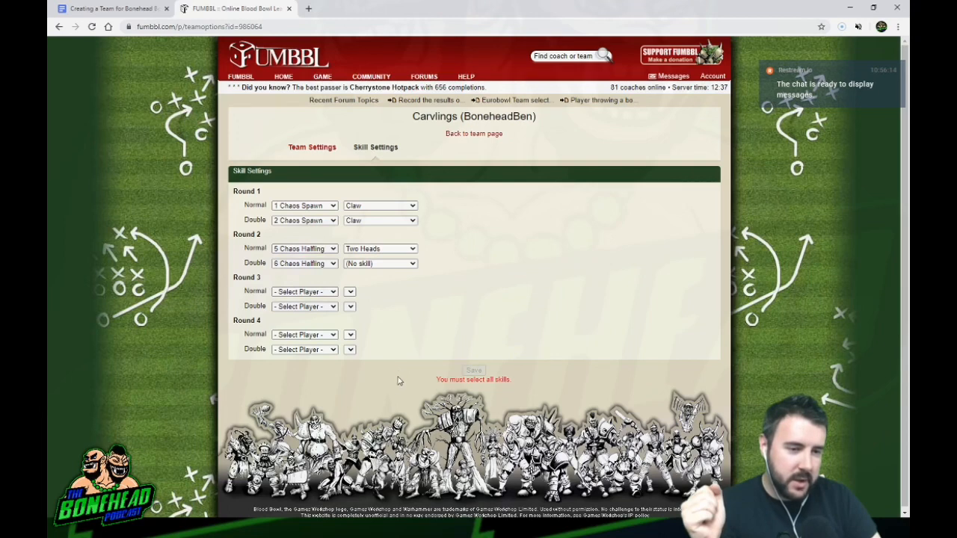
{"action": "key", "text": "Tab"}
{"action": "key", "text": "Down"}
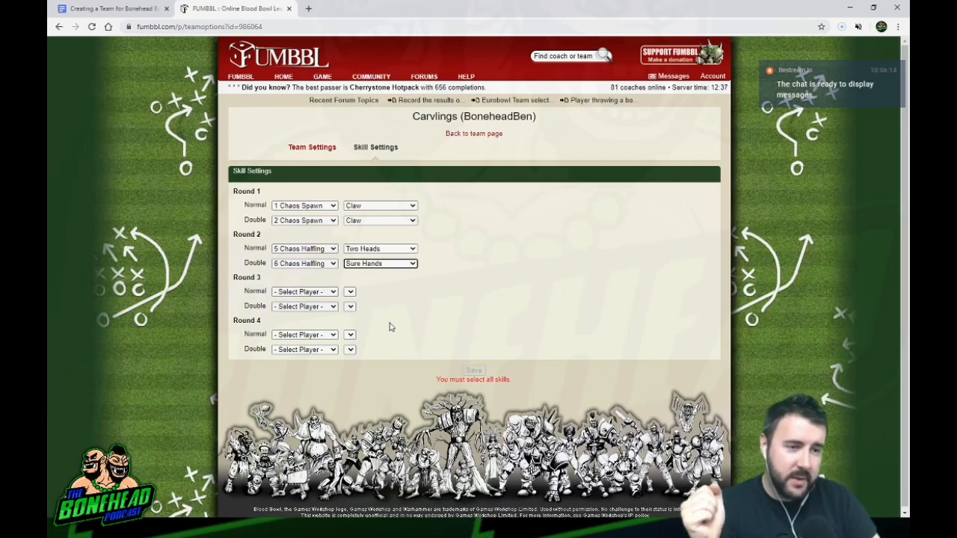
Step: For Round 3, choose Chaos Spawn number 1 for both the normal and double entries, and assign Block as the double skill
{"action": "left_click", "coordinate": [336, 297]}
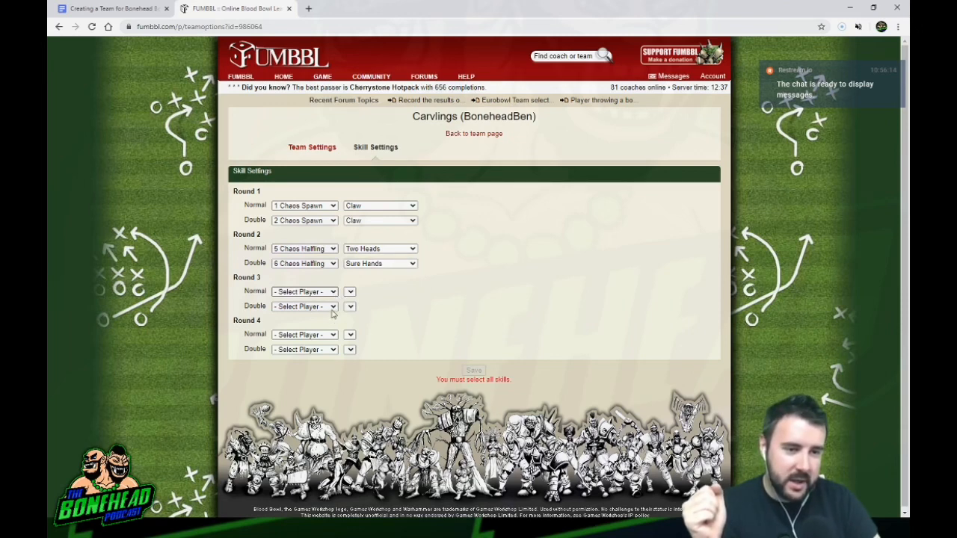
{"action": "left_click", "coordinate": [333, 314]}
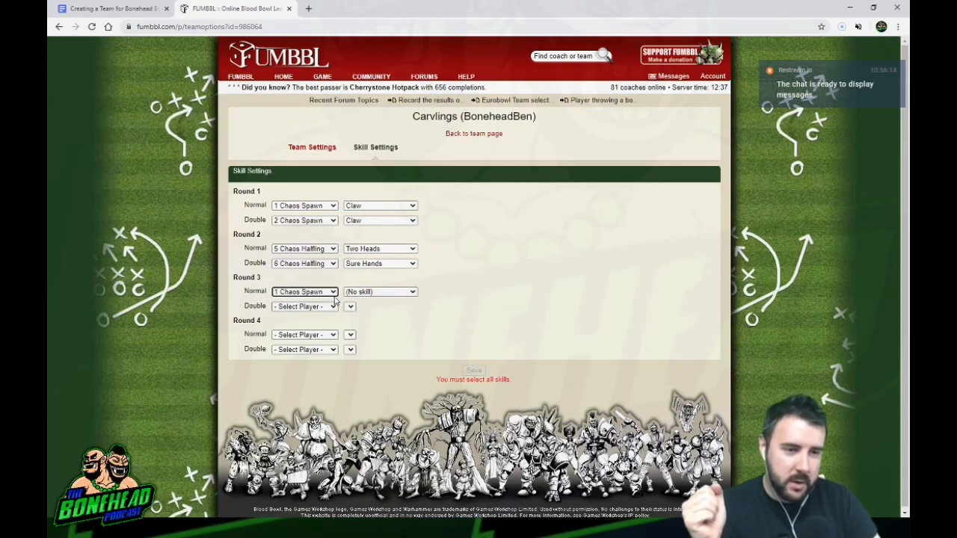
{"action": "left_click", "coordinate": [334, 297]}
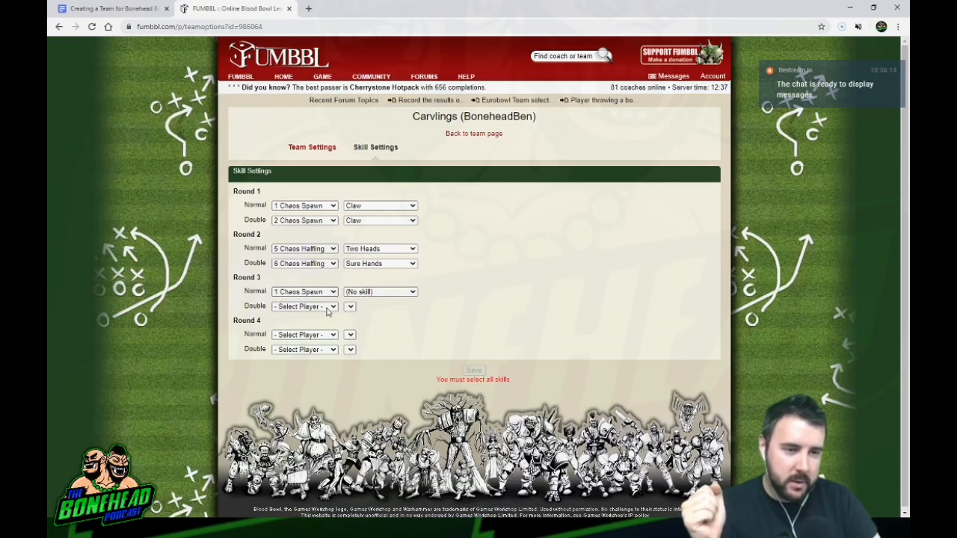
{"action": "left_click", "coordinate": [329, 307]}
{"action": "left_click", "coordinate": [320, 330]}
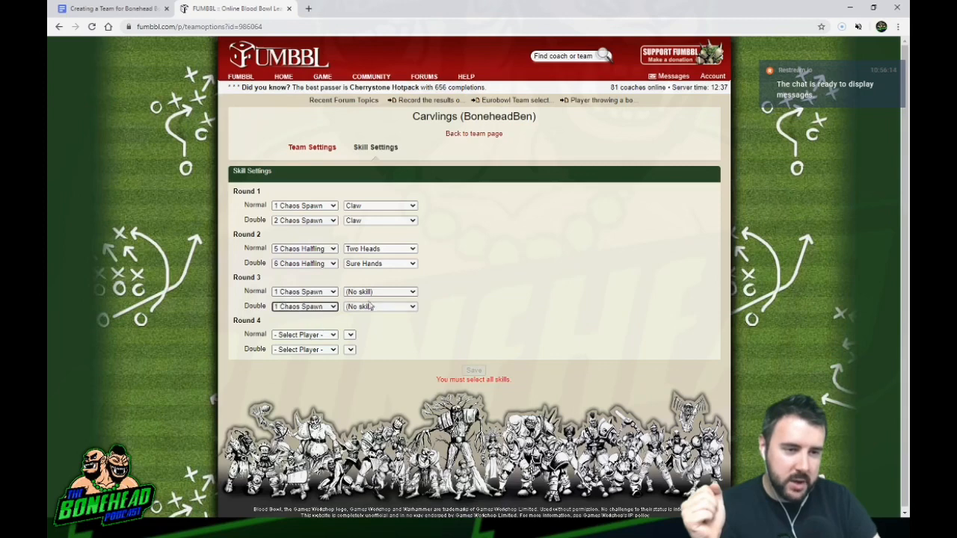
{"action": "left_click", "coordinate": [369, 307]}
{"action": "left_click", "coordinate": [380, 346]}
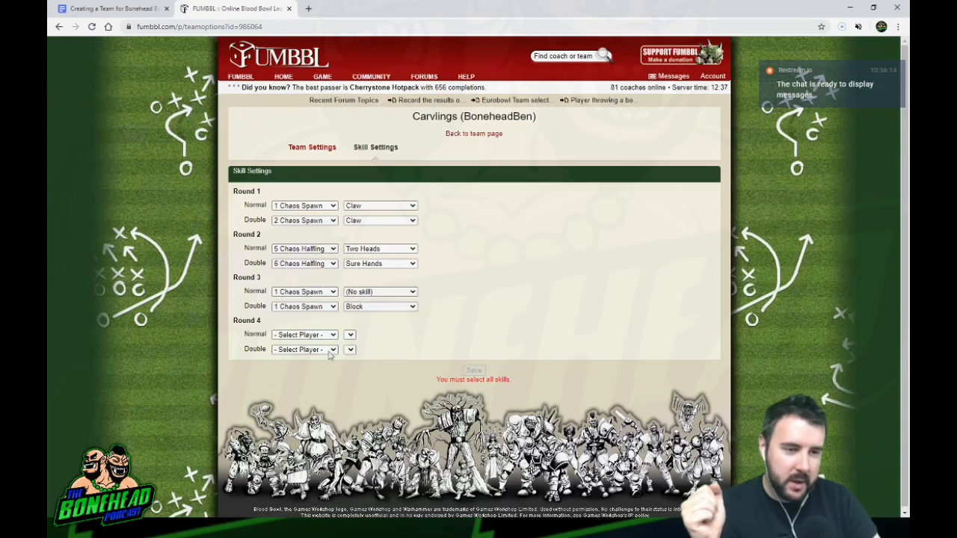
Step: Assign Block to Chaos Spawn number 2 as the Round 4 double, and Leap to Chaos Halfling number 7 as the Round 3 normal skill
{"action": "left_click", "coordinate": [321, 378]}
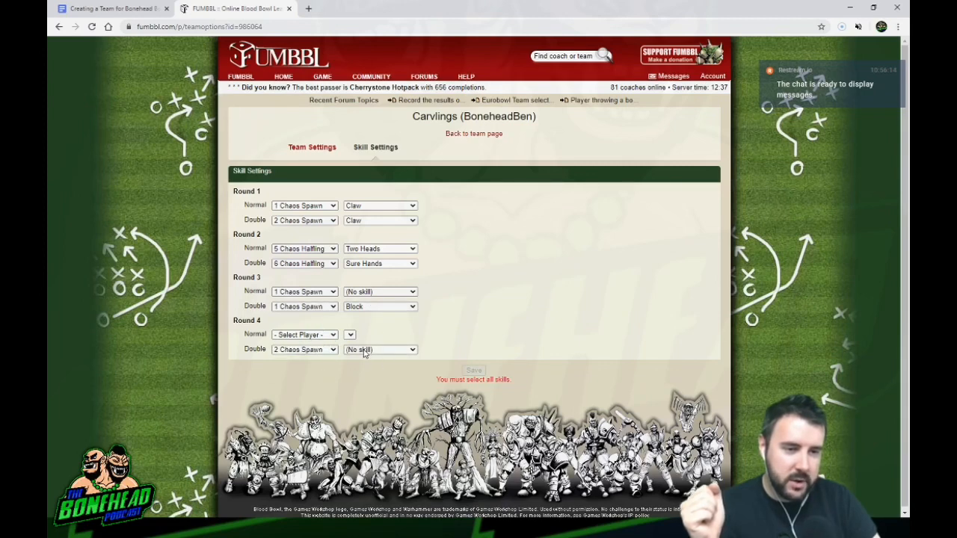
{"action": "left_click", "coordinate": [364, 207]}
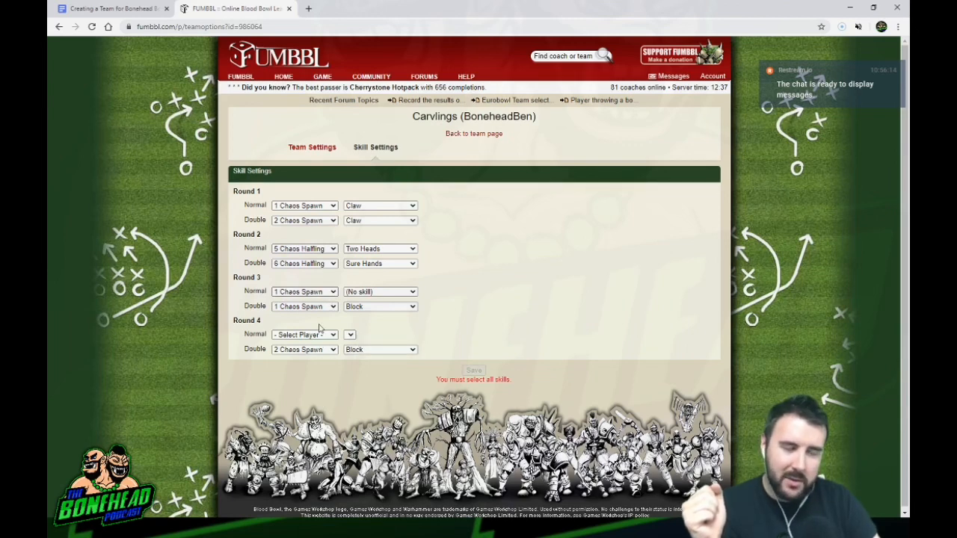
{"action": "key", "text": "7"}
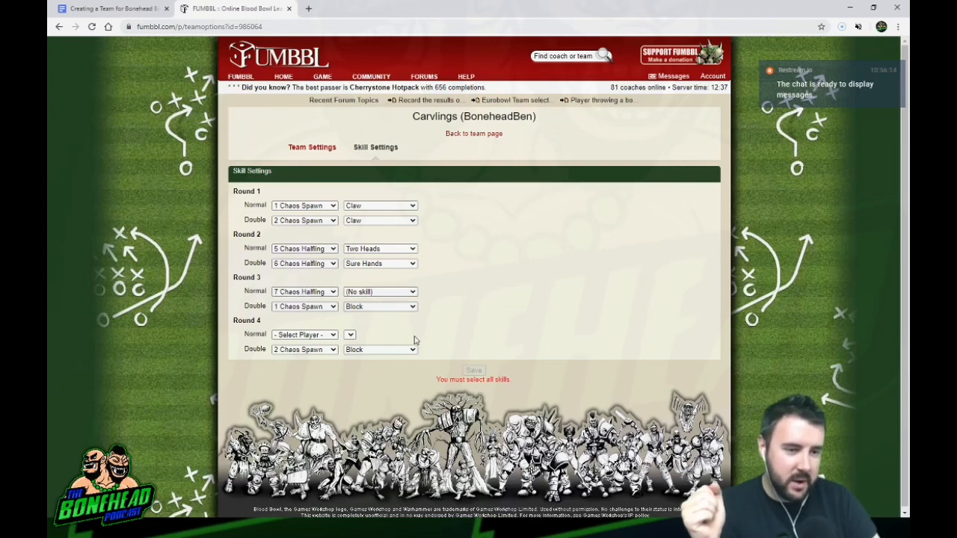
{"action": "key", "text": "Tab"}
{"action": "key", "text": "l"}
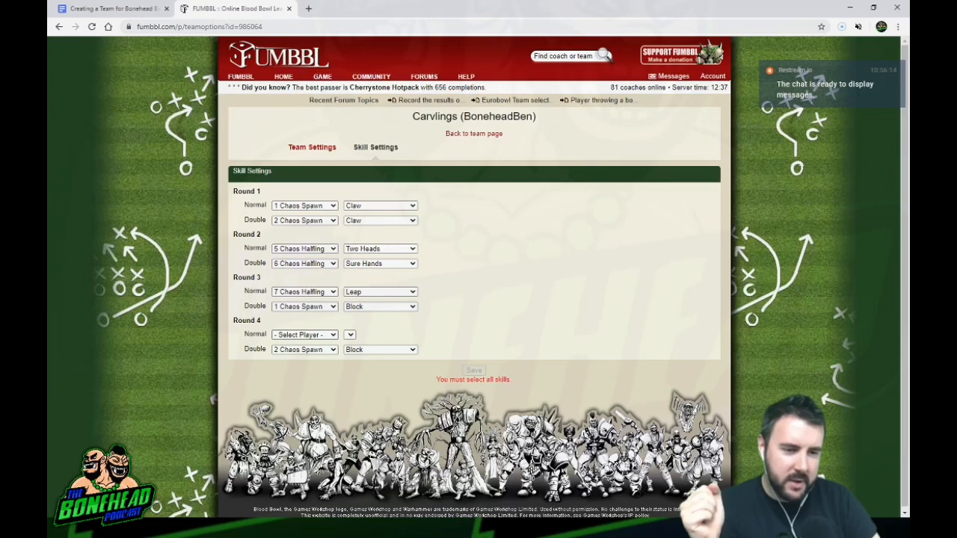
Step: Choose Chaos Halfling number 12 for the Round 4 normal entry and change the Round 3 normal skill to Disturbing Presence
{"action": "left_click", "coordinate": [313, 451]}
{"action": "left_click", "coordinate": [375, 338]}
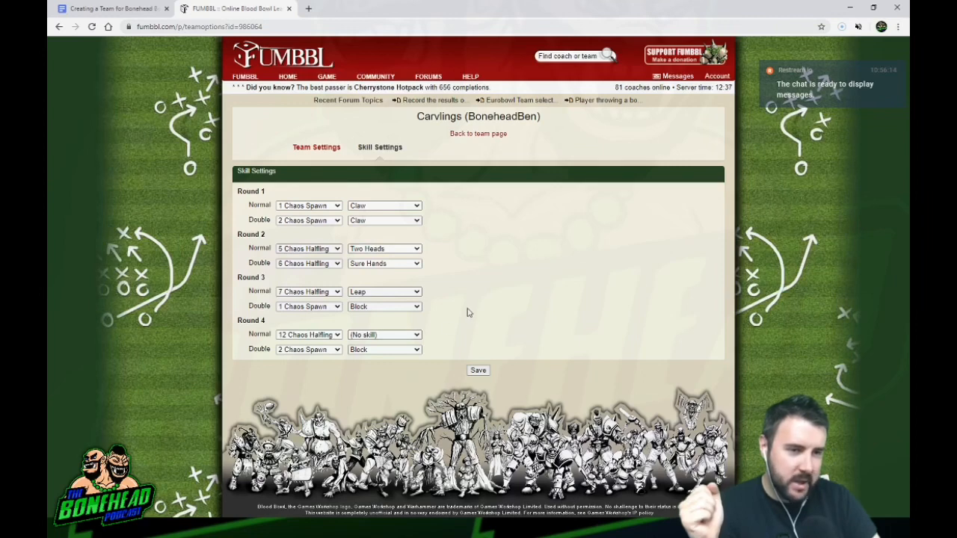
{"action": "left_click", "coordinate": [398, 336]}
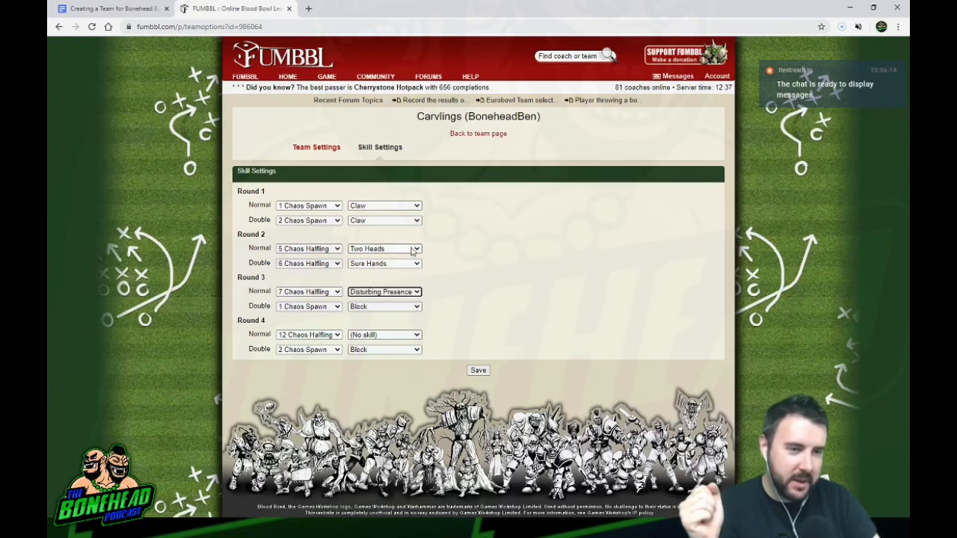
Step: Set Leap as the Round 4 normal skill for Chaos Halfling number 12 and save the skill settings
{"action": "left_click", "coordinate": [417, 338]}
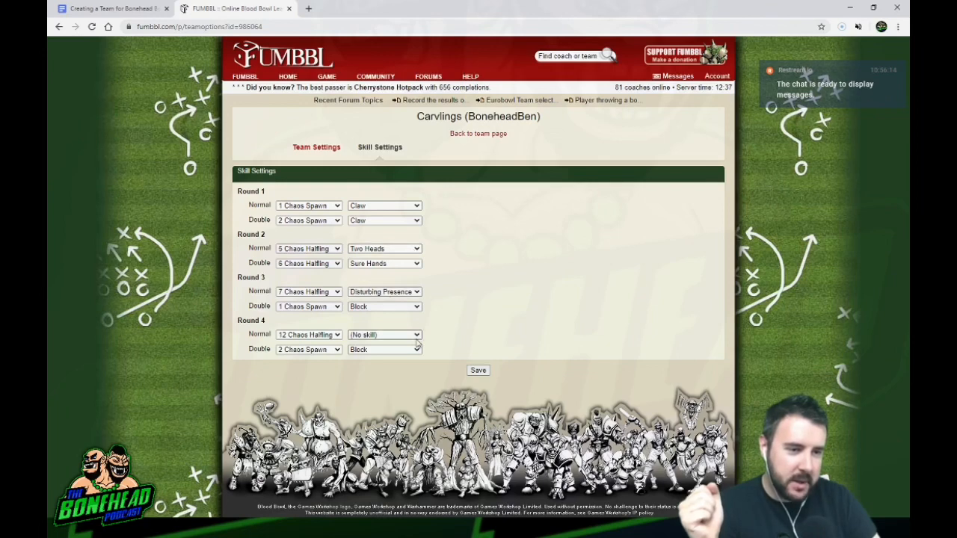
{"action": "left_click", "coordinate": [389, 345]}
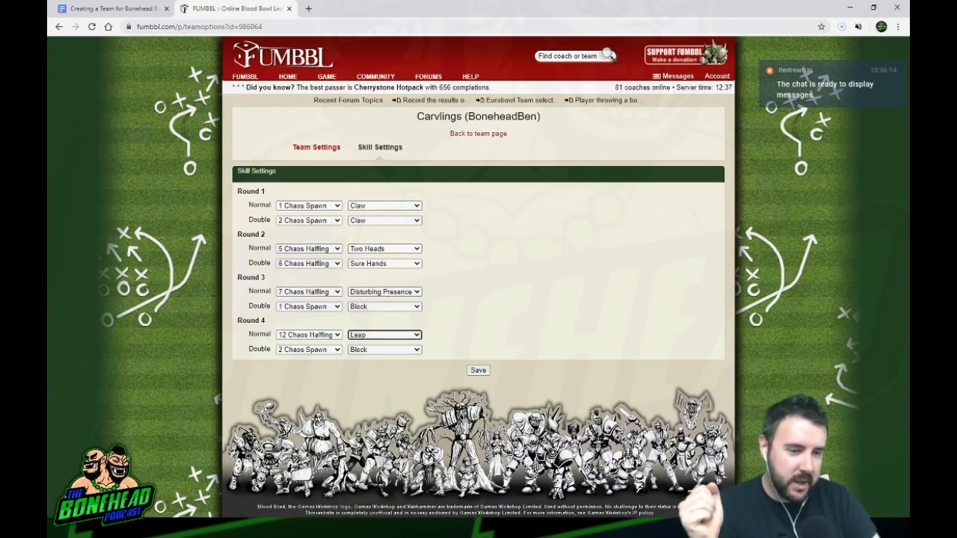
{"action": "left_click", "coordinate": [479, 371]}
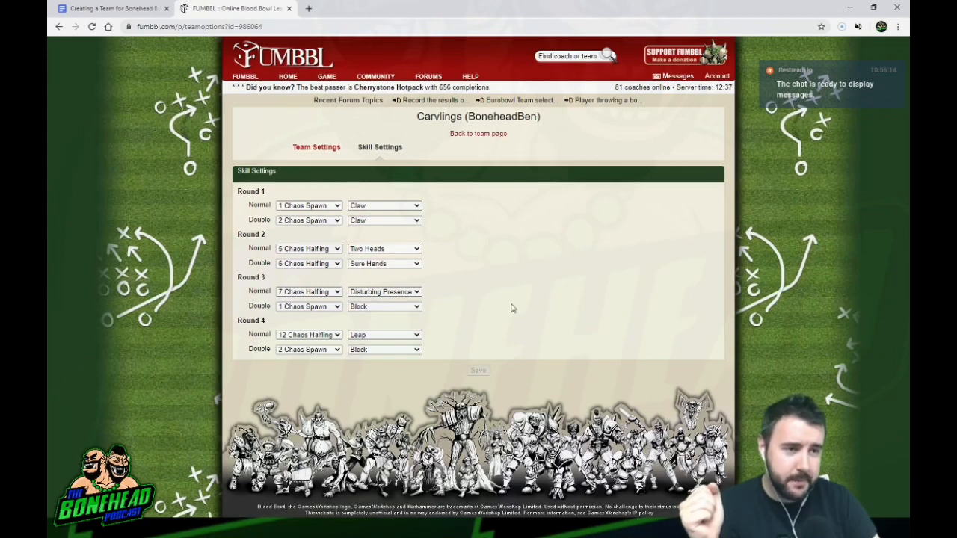
Step: Return to the team page and submit the team for approval, declaring that it complies with the Team Naming Policy
{"action": "left_click", "coordinate": [495, 136]}
{"action": "scroll", "coordinate": [480, 329], "scroll_direction": "down", "scroll_amount": 1}
{"action": "scroll", "coordinate": [481, 329], "scroll_direction": "down", "scroll_amount": 6}
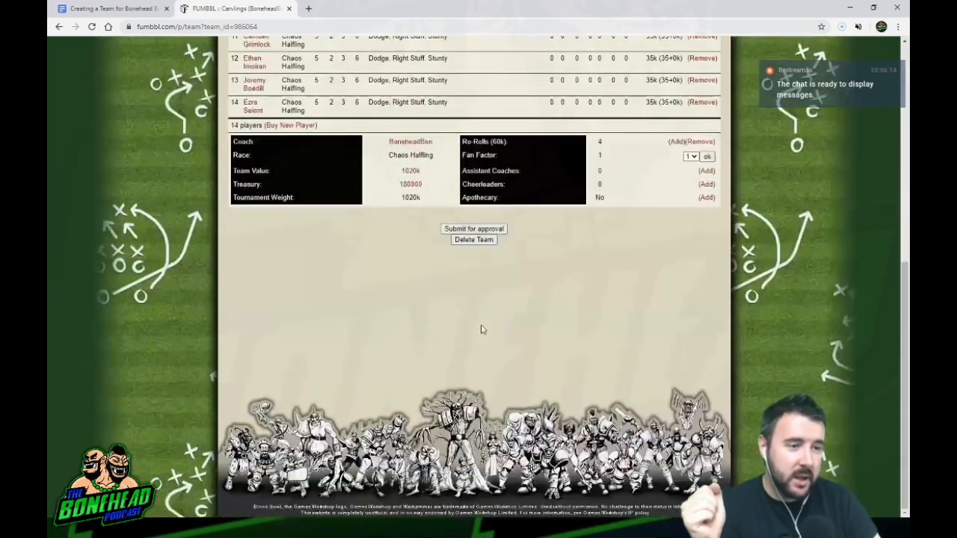
{"action": "scroll", "coordinate": [481, 331], "scroll_direction": "up", "scroll_amount": 3}
{"action": "left_click", "coordinate": [494, 433]}
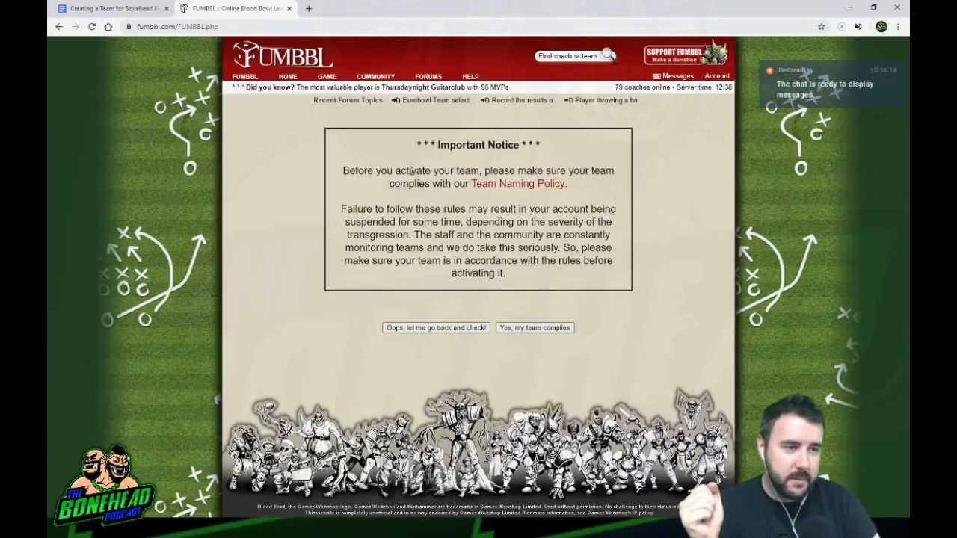
{"action": "left_click", "coordinate": [524, 329]}
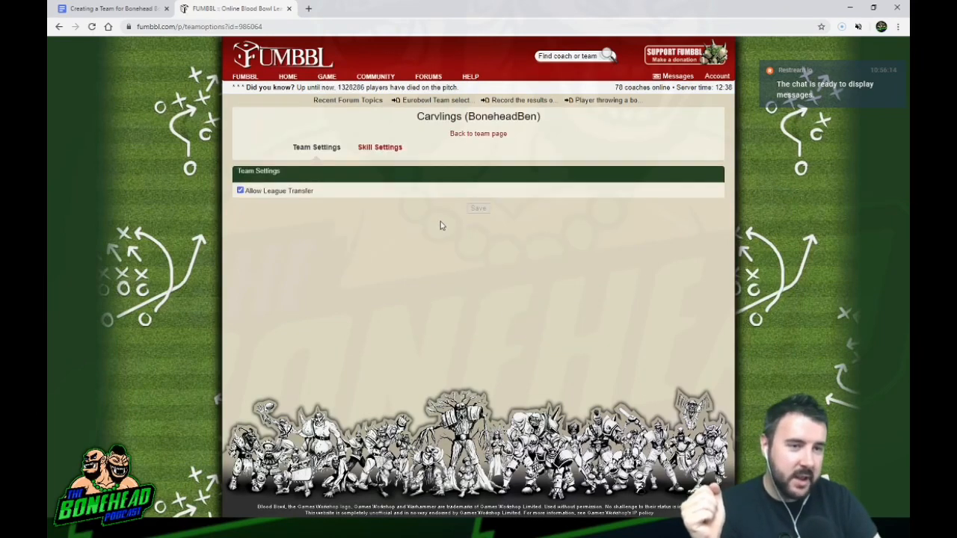
Step: Review the team's saved skill settings and its team page, and open the coach's home overview
{"action": "left_click", "coordinate": [395, 149]}
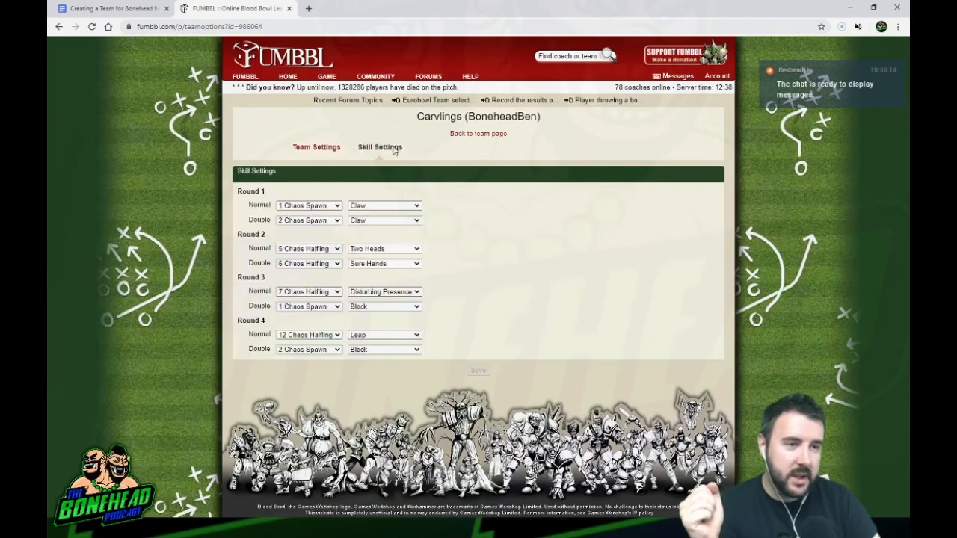
{"action": "left_click", "coordinate": [479, 135]}
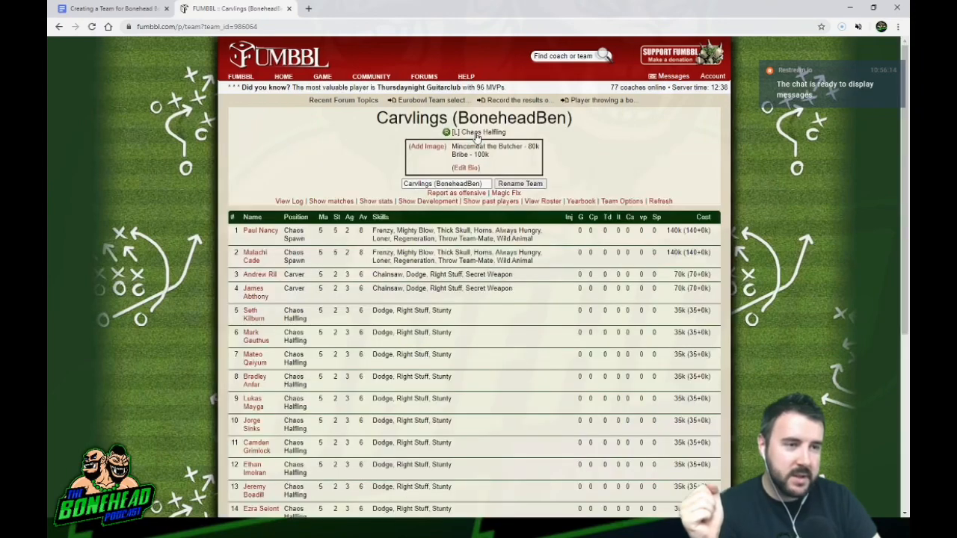
{"action": "scroll", "coordinate": [523, 290], "scroll_direction": "down", "scroll_amount": 3}
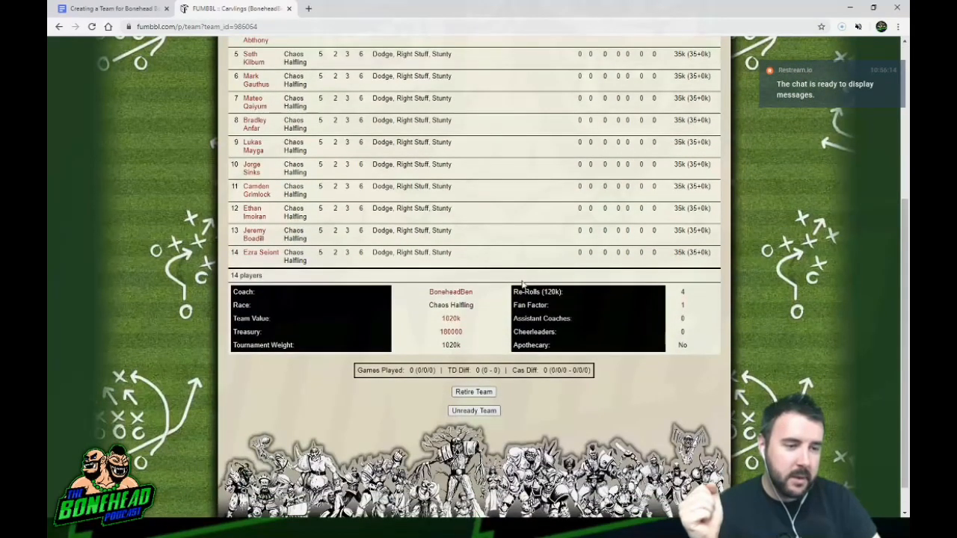
{"action": "scroll", "coordinate": [479, 386], "scroll_direction": "up", "scroll_amount": 3}
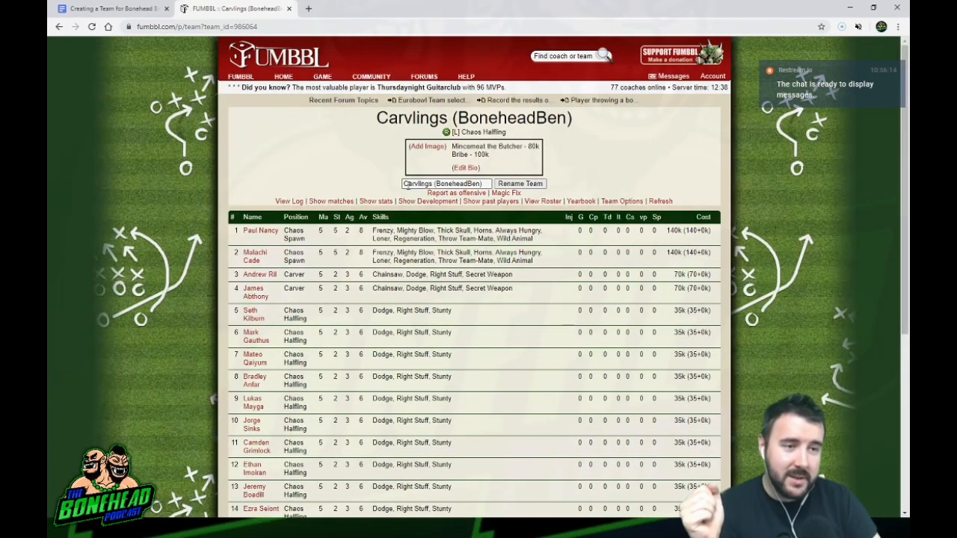
{"action": "left_click", "coordinate": [286, 78]}
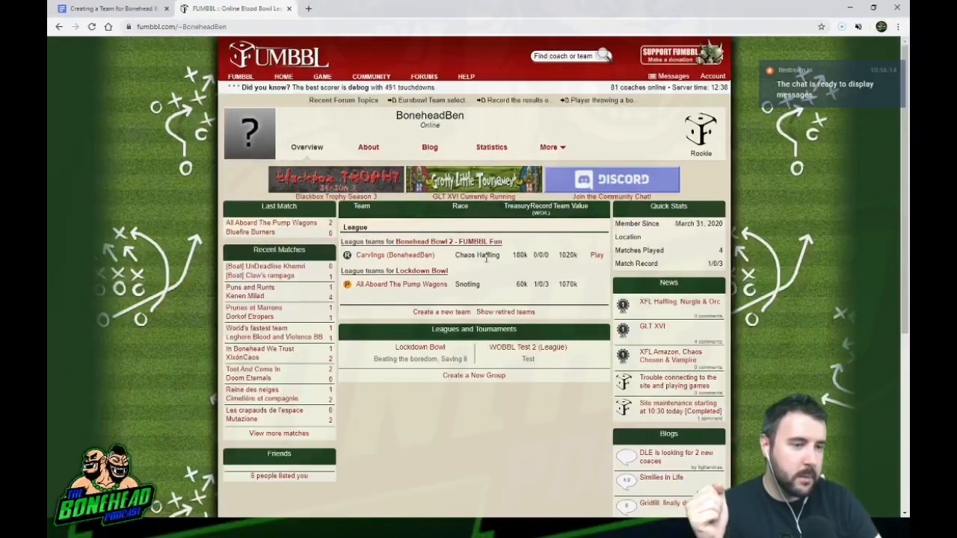